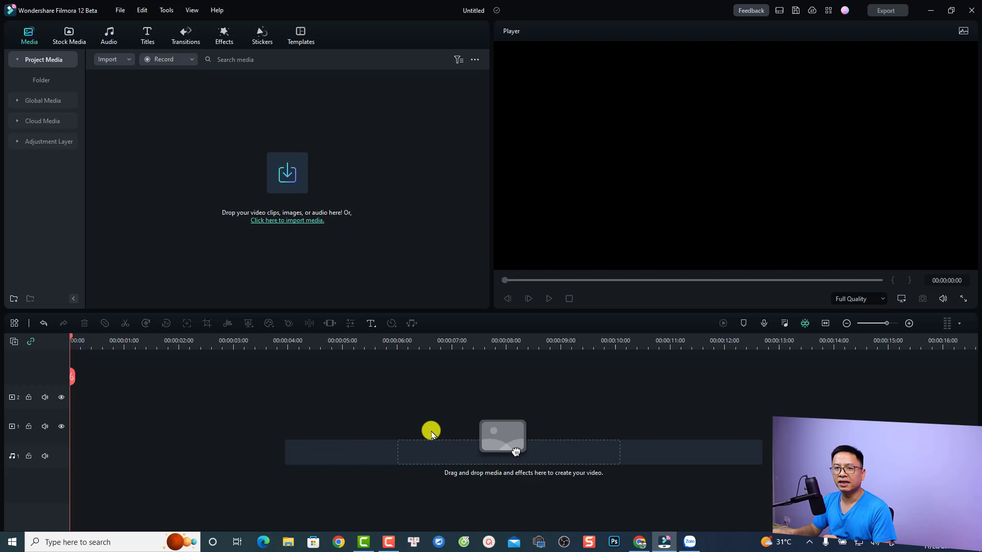
- Place the Pexels sunset-over-the-sea stock video on video track 1 and play its opening
left_click(70, 36)
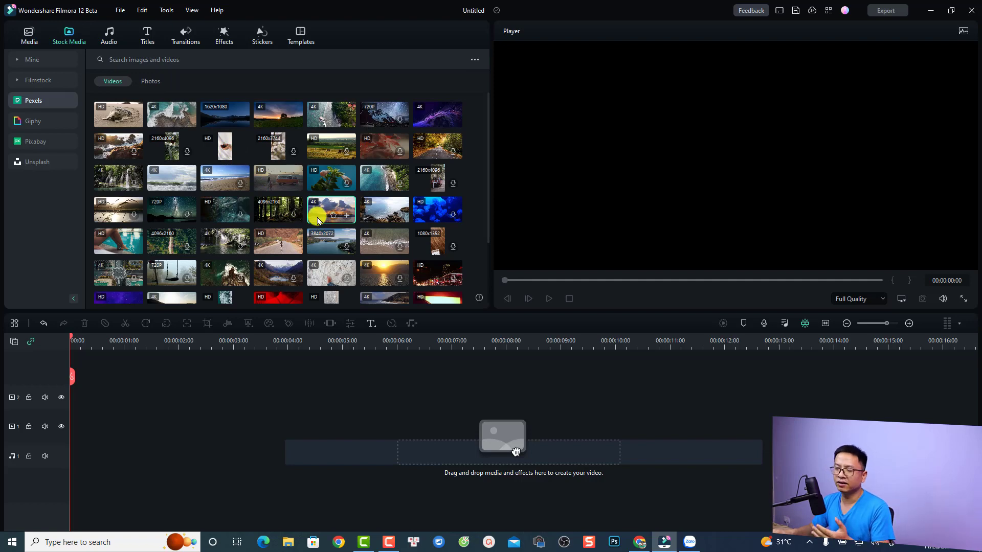
left_click_drag(317, 219, 72, 453)
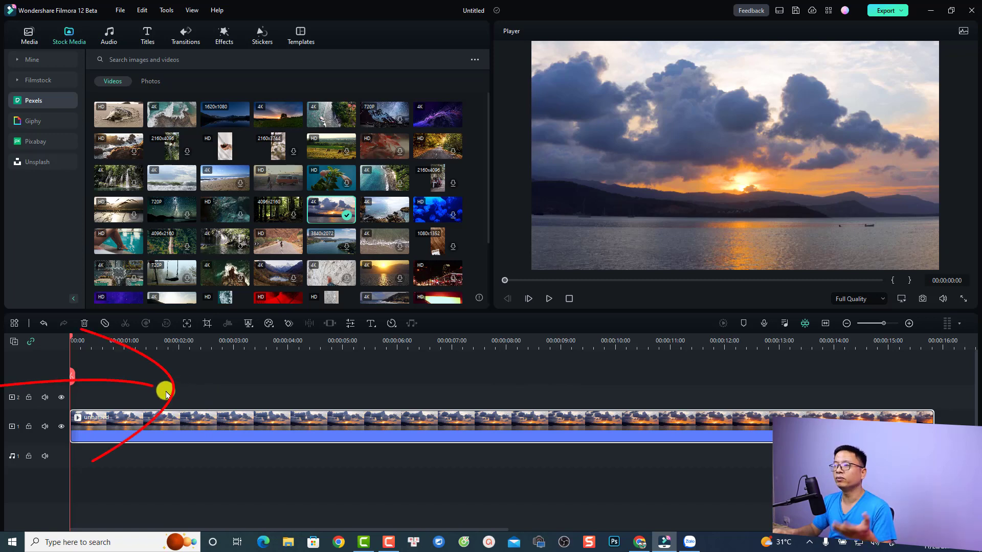
key("space")
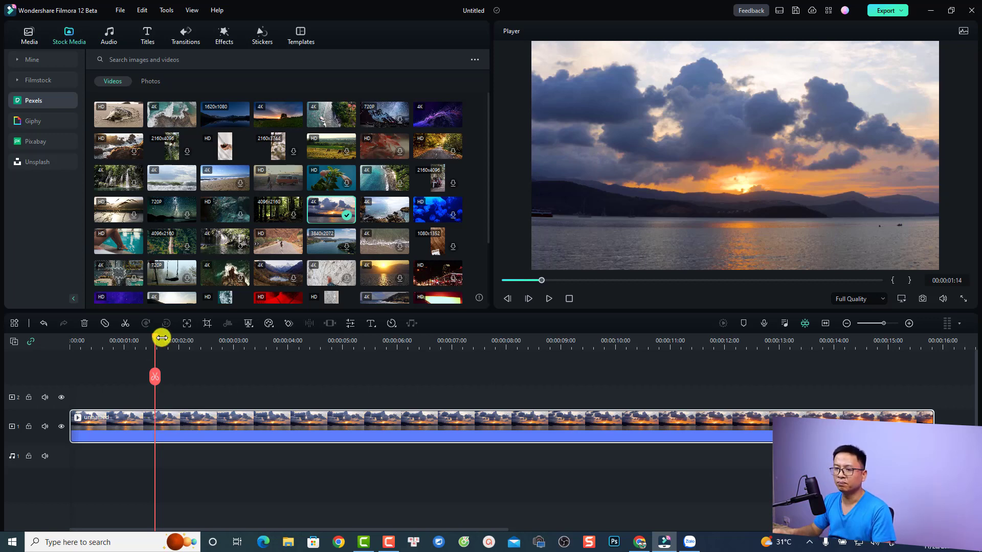
- Add a Basic 1 'Lorem ipsum' quick text title at 00:00:01:13 and test trimming its length
left_click_drag(155, 339, 152, 340)
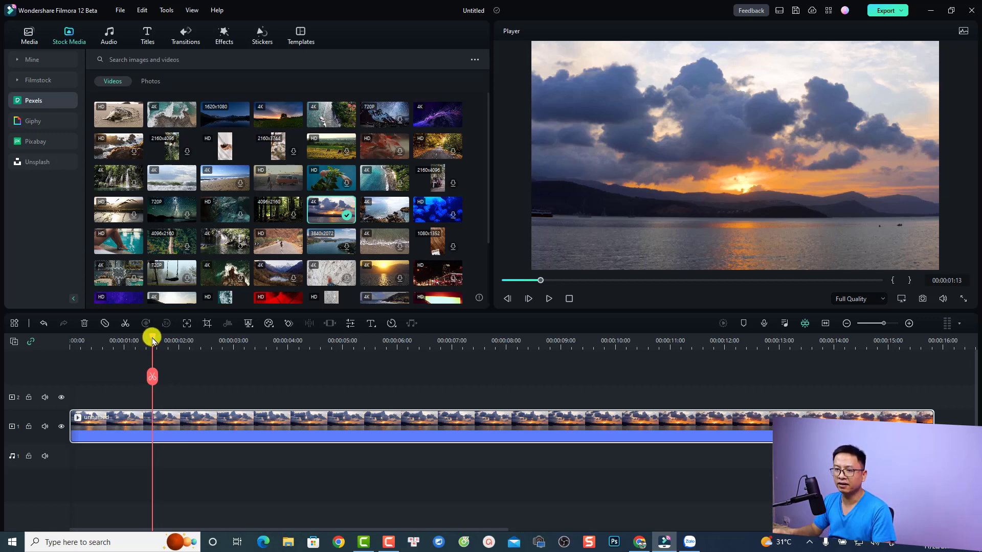
left_click(369, 323)
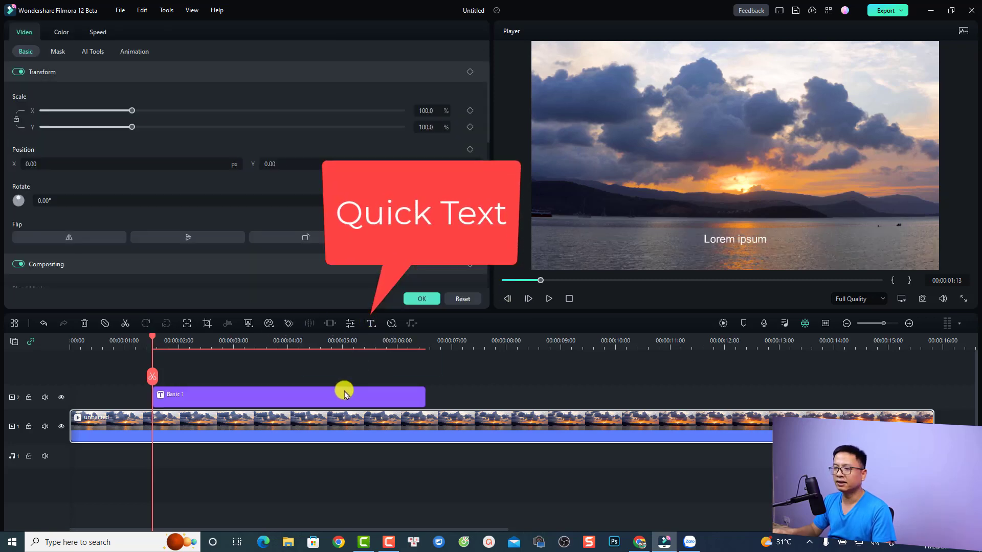
left_click(220, 398)
mouse_move(222, 399)
left_mouse_down()
mouse_move(241, 398)
mouse_move(223, 398)
left_mouse_up()
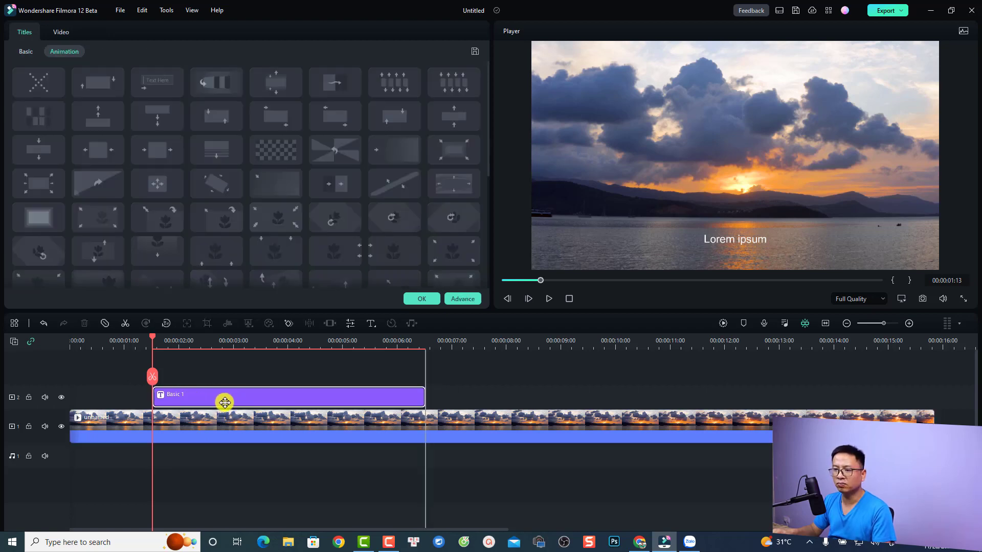
left_click_drag(422, 394, 354, 400)
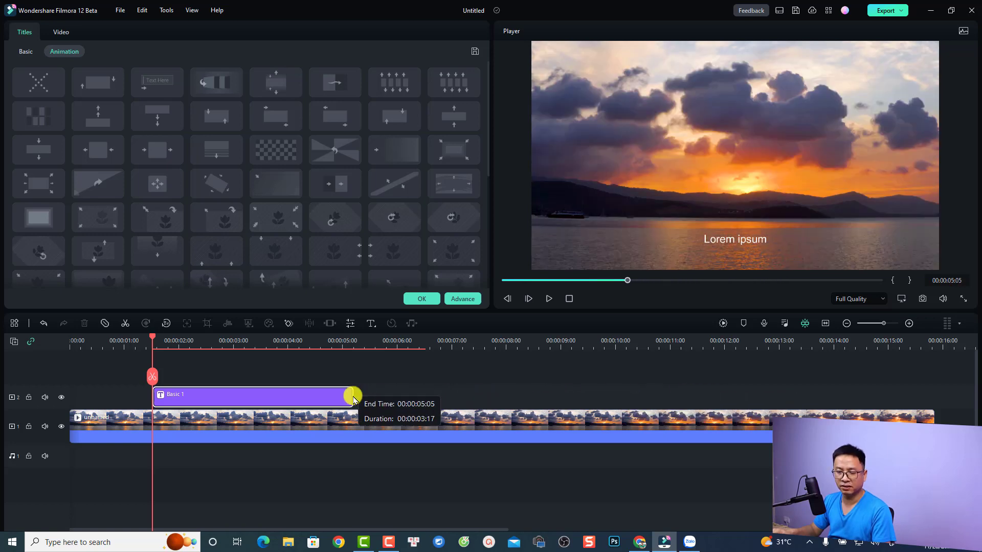
left_click_drag(354, 399, 428, 404)
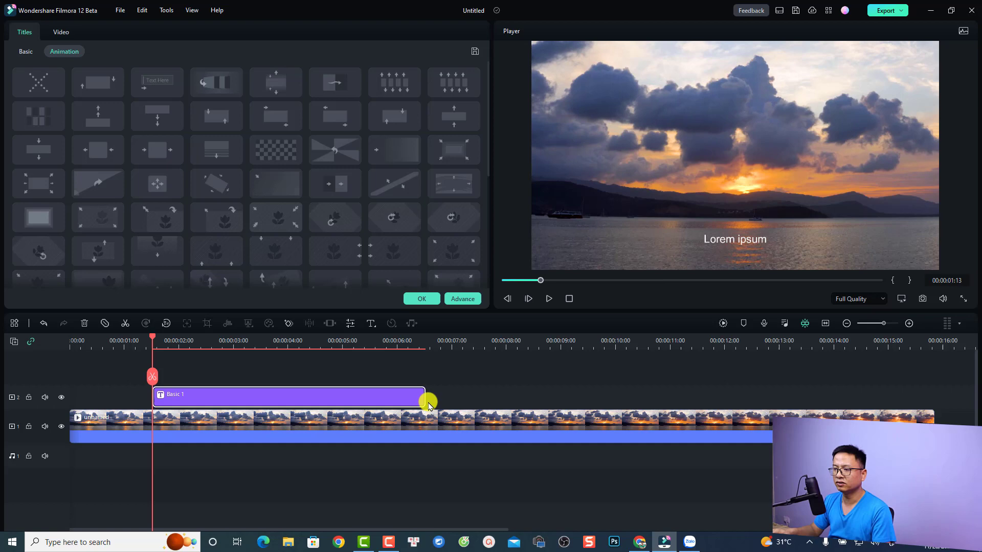
- Retype the title as 'Cinematic Title' and drag it up over the sky
double_click(719, 238)
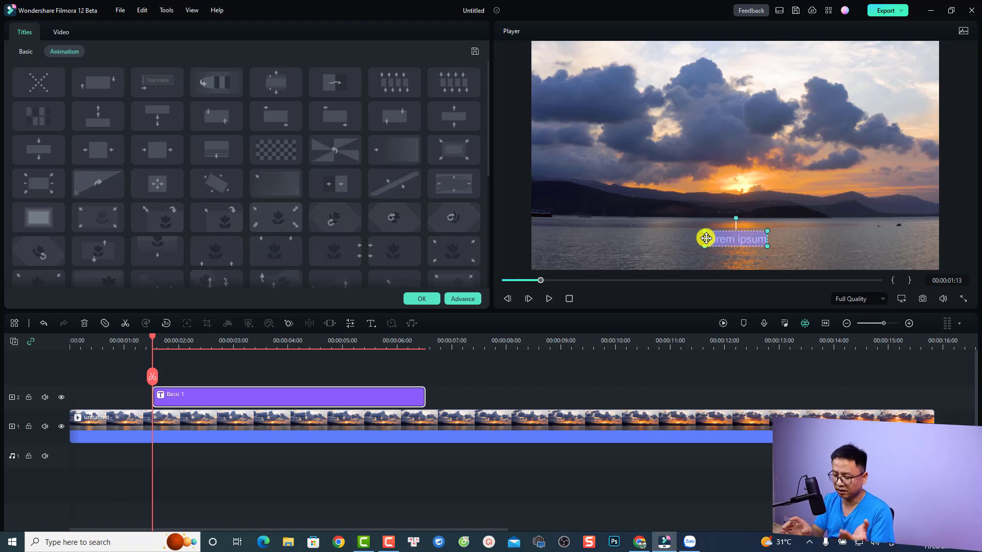
type("Cinema")
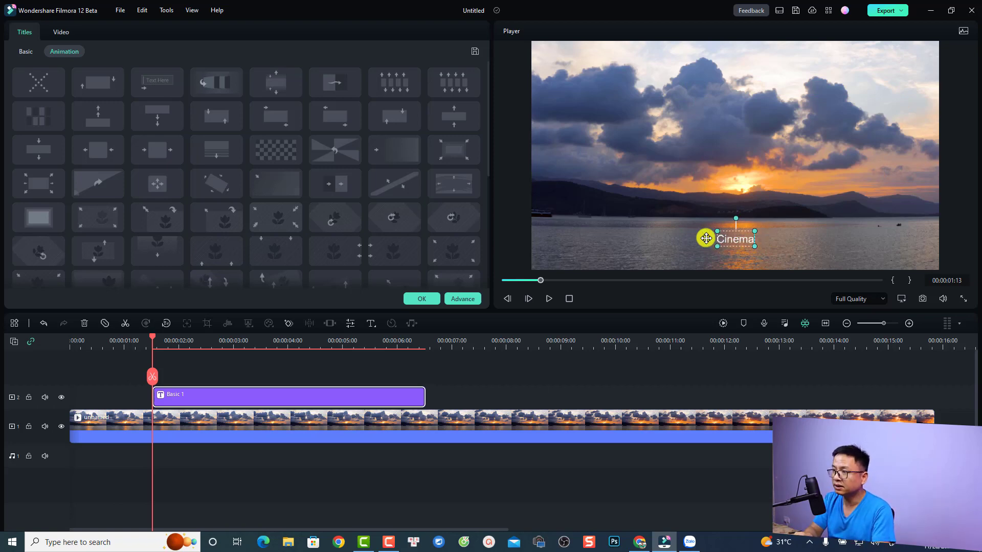
type("tic Title")
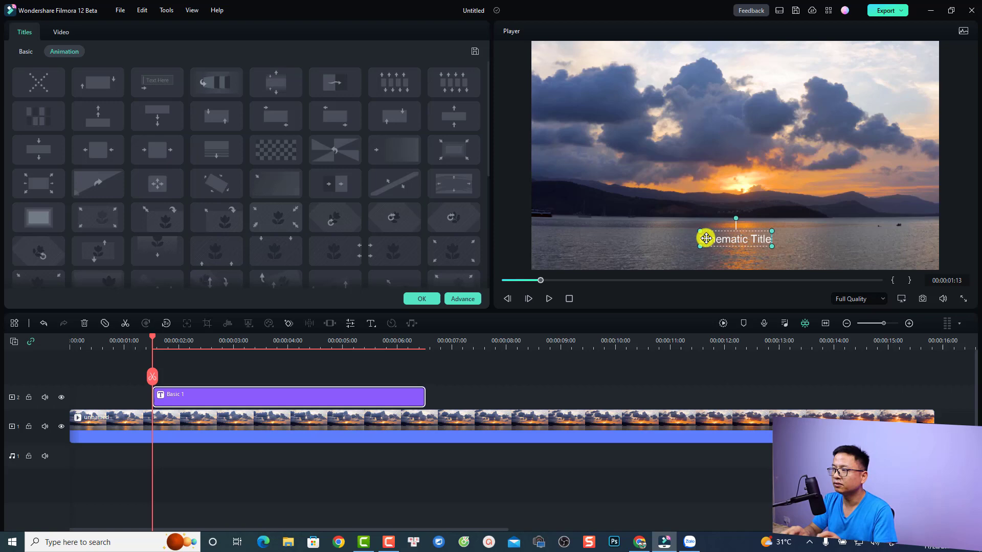
left_click(735, 239)
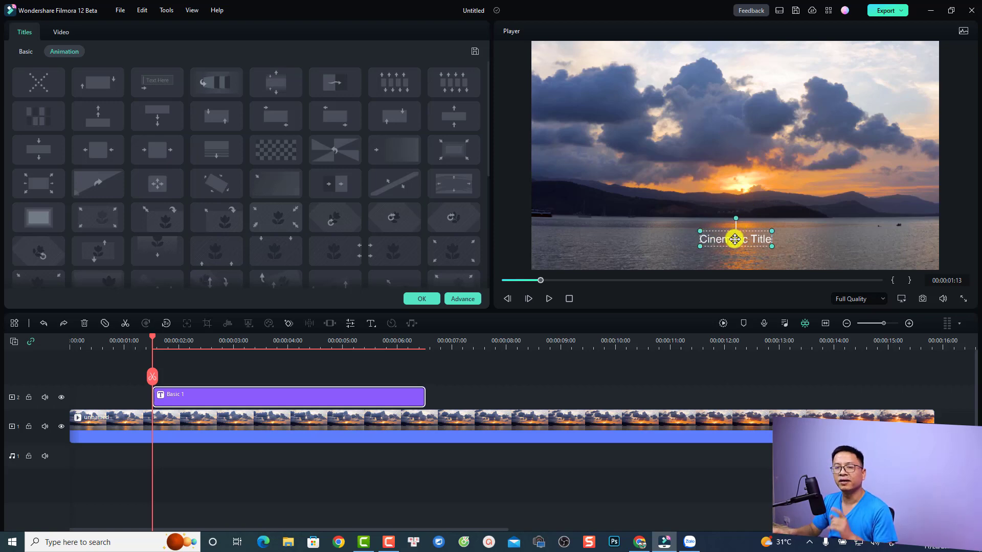
left_click_drag(735, 239, 734, 156)
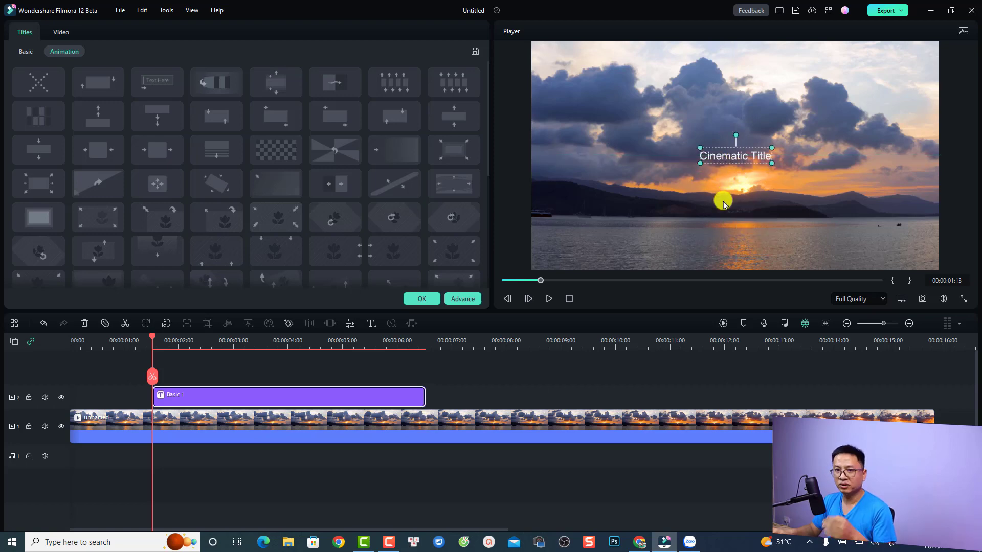
- Set the title font to Averia Serif Libre Italic, size 40, with an eyedropper-sampled teal colour
left_click(21, 53)
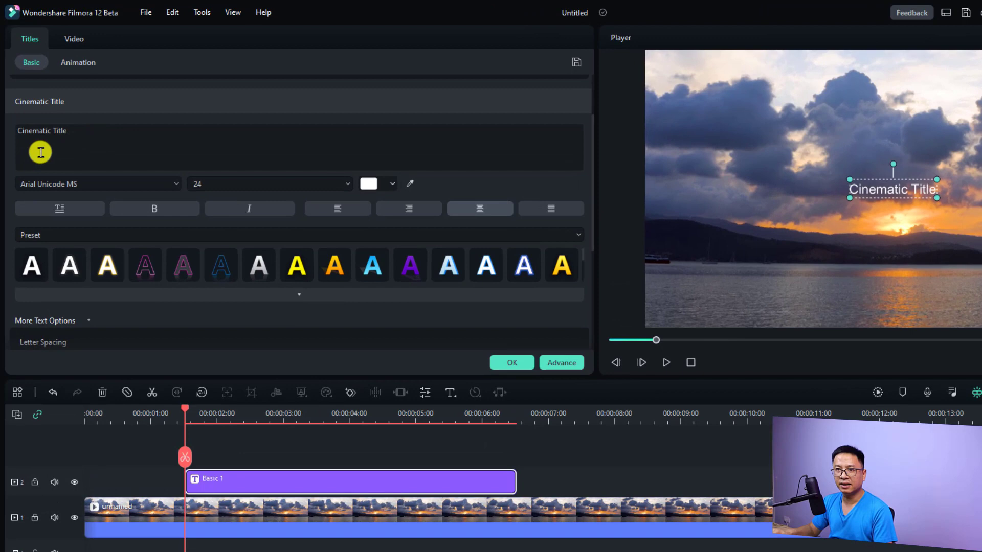
left_click(67, 131)
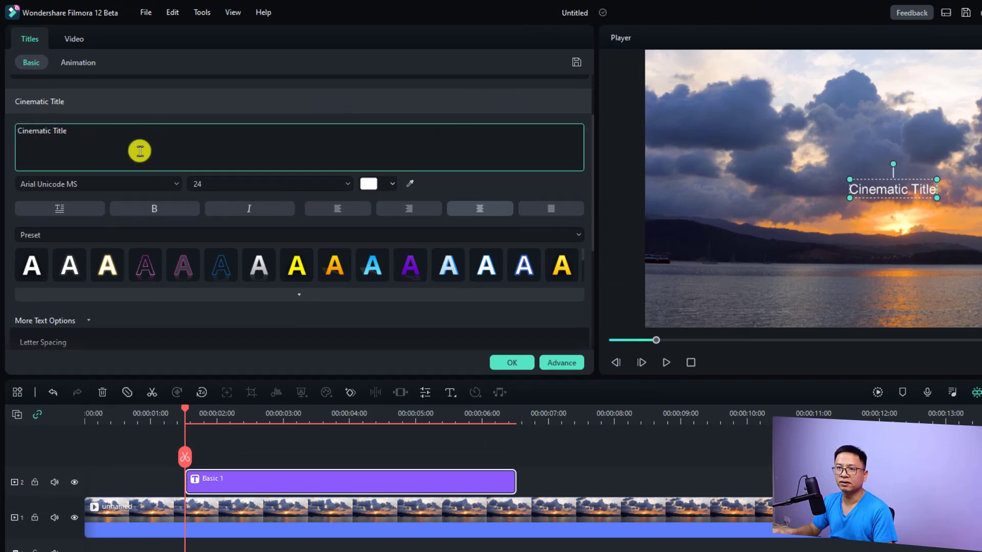
left_click(128, 187)
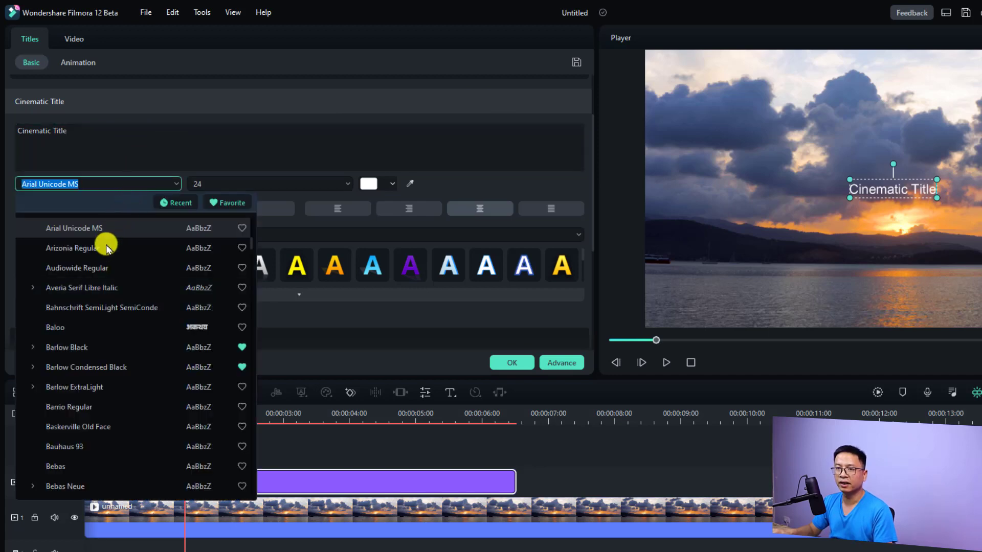
left_click(86, 287)
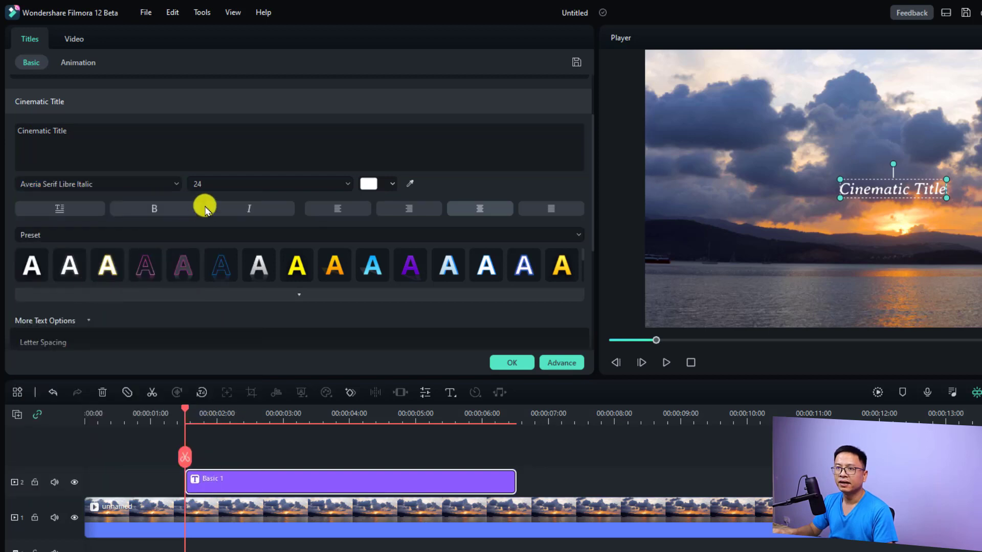
left_click(345, 182)
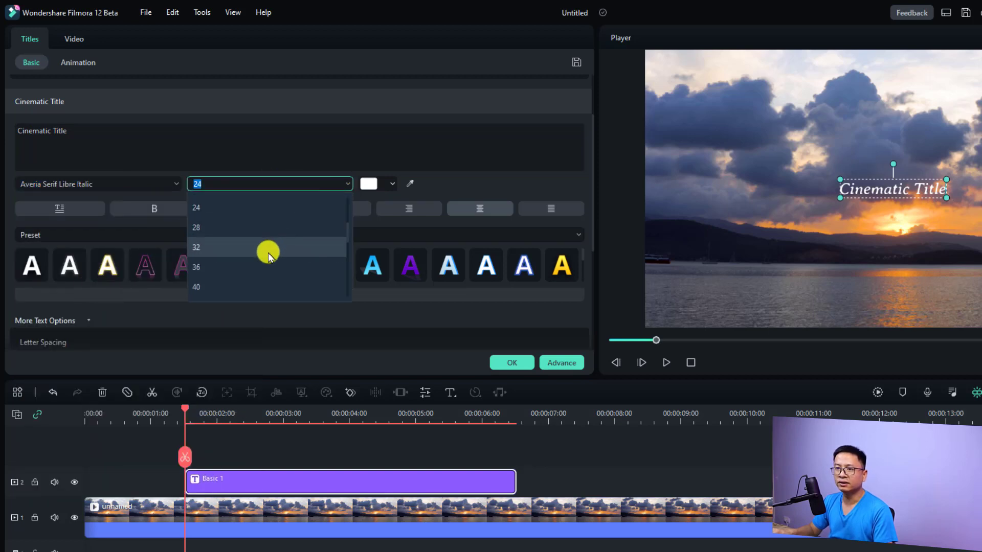
left_click(251, 283)
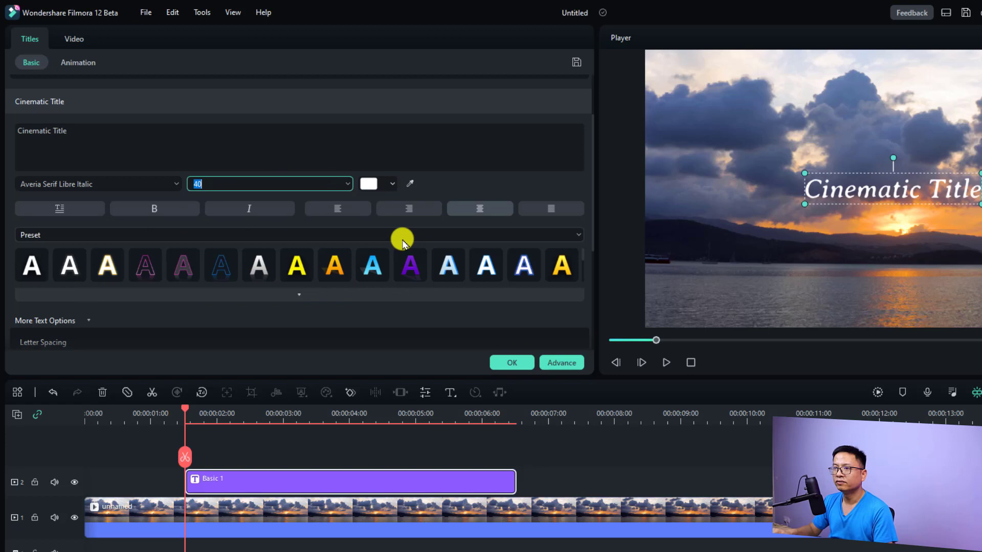
left_click(409, 184)
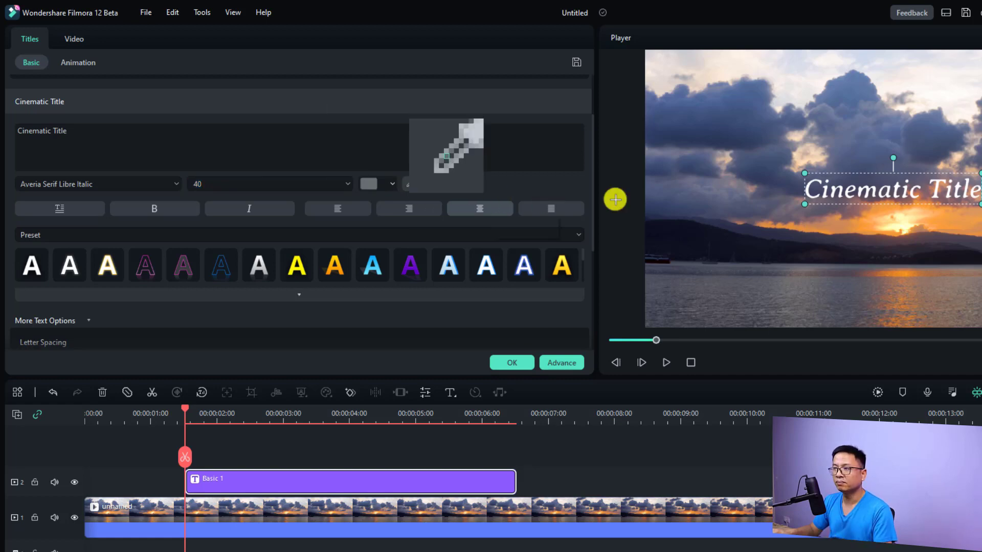
left_click(525, 362)
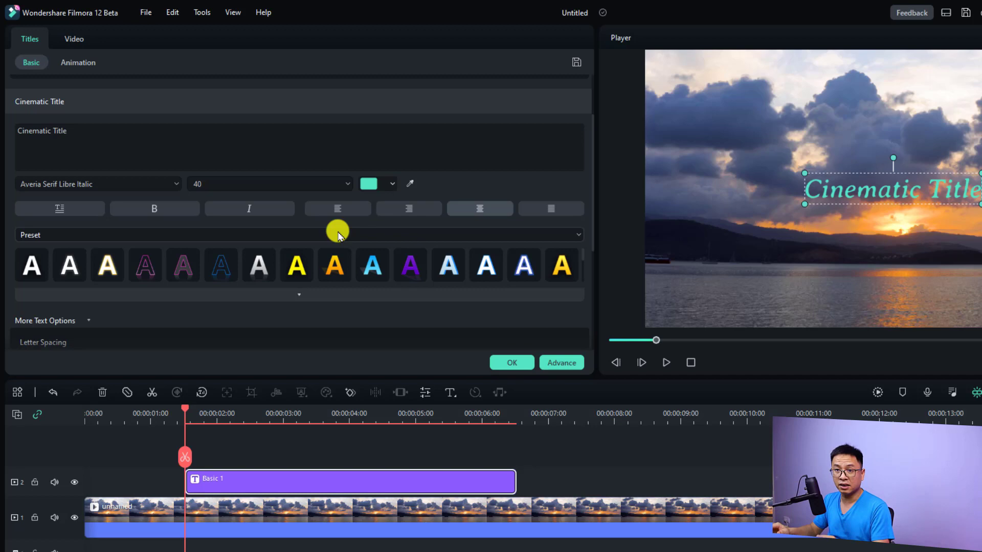
- Browse the preset text styles and apply a red, white-outlined WordArt style to the title
left_click(74, 235)
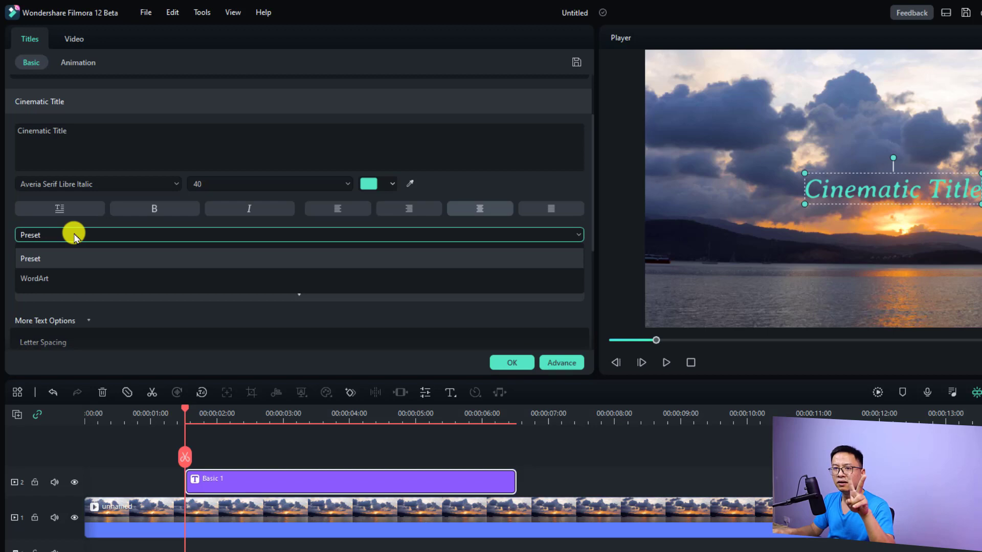
left_click(65, 260)
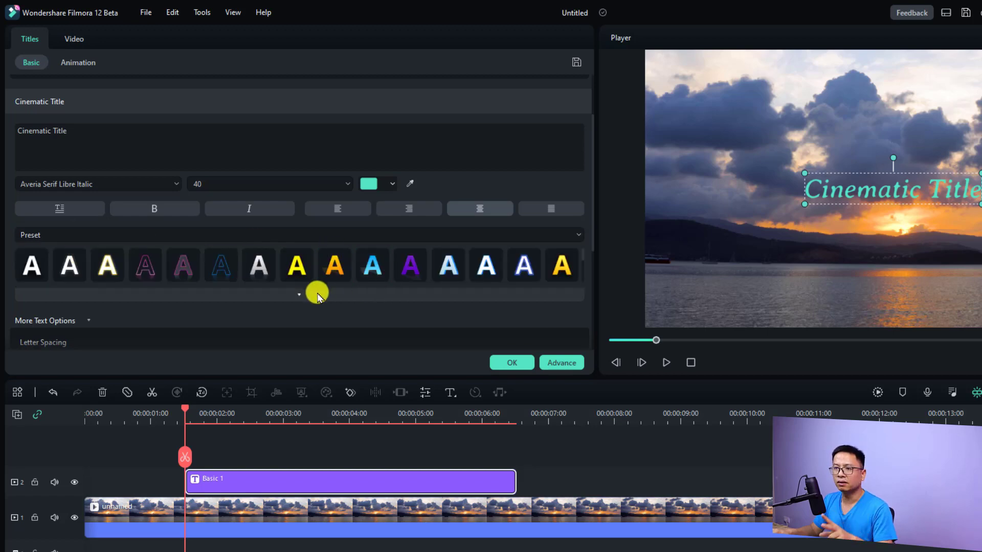
left_click(299, 293)
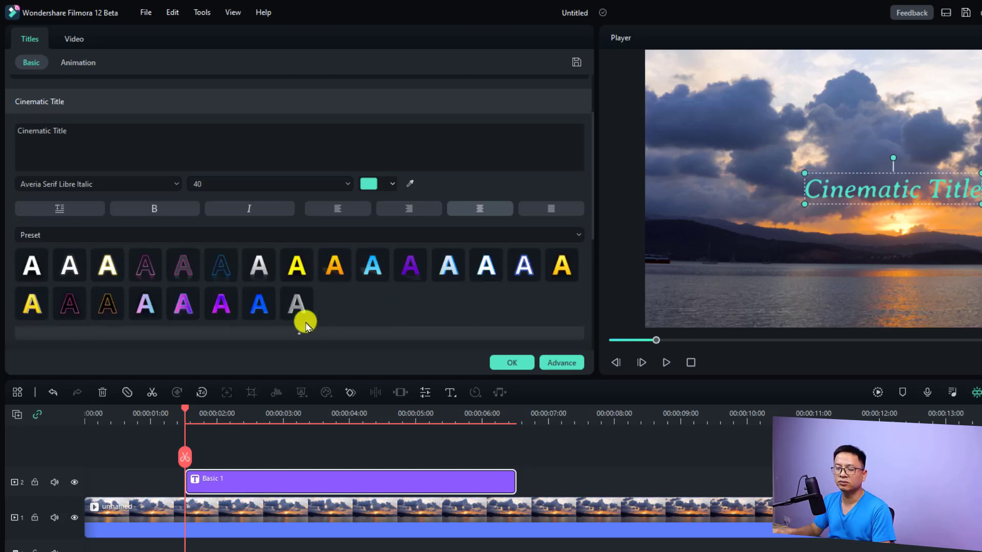
left_click(137, 235)
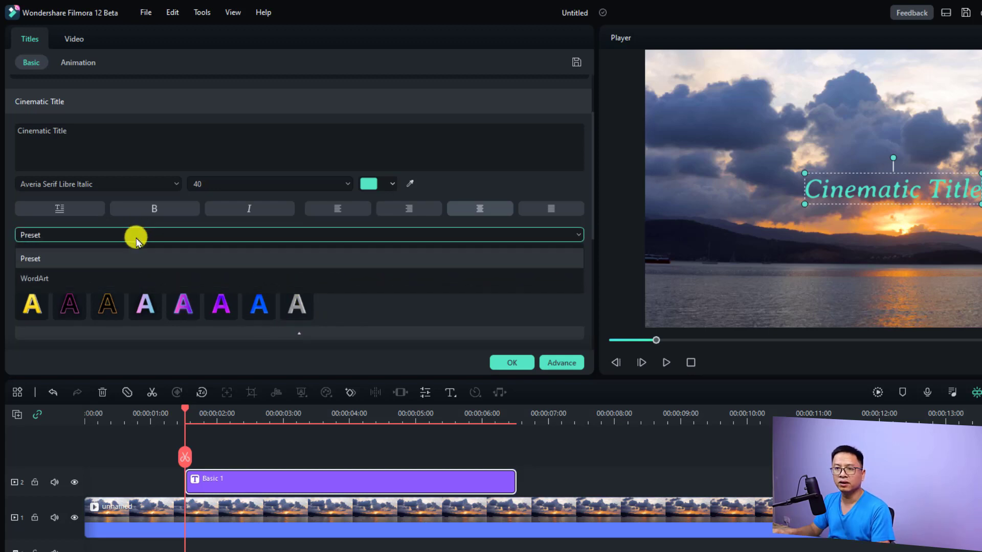
left_click(98, 280)
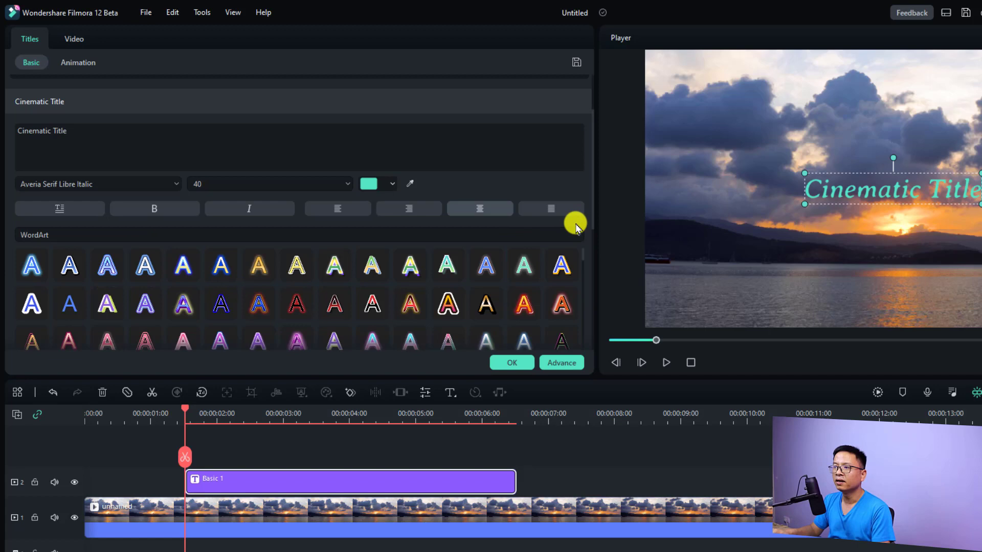
scroll(593, 222, "down", 2)
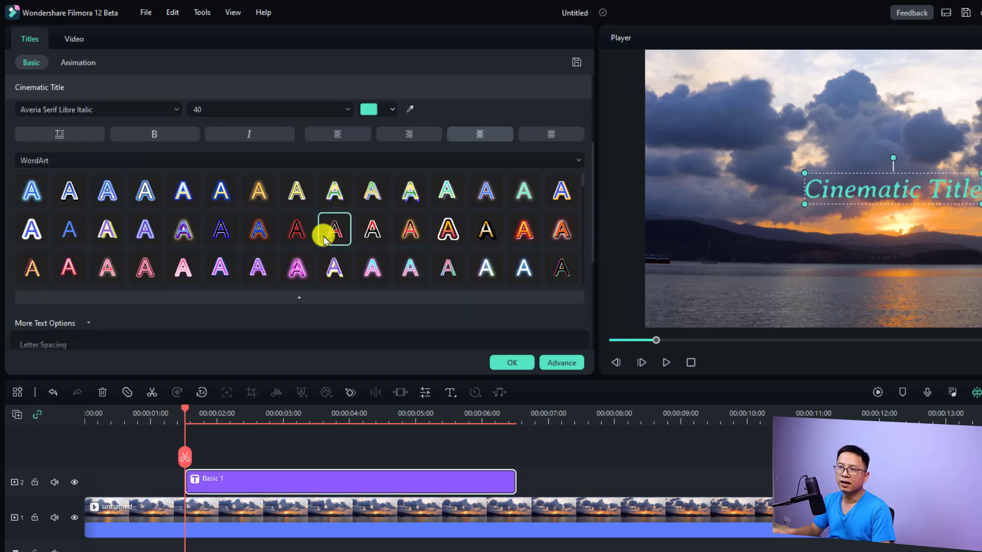
left_click(369, 231)
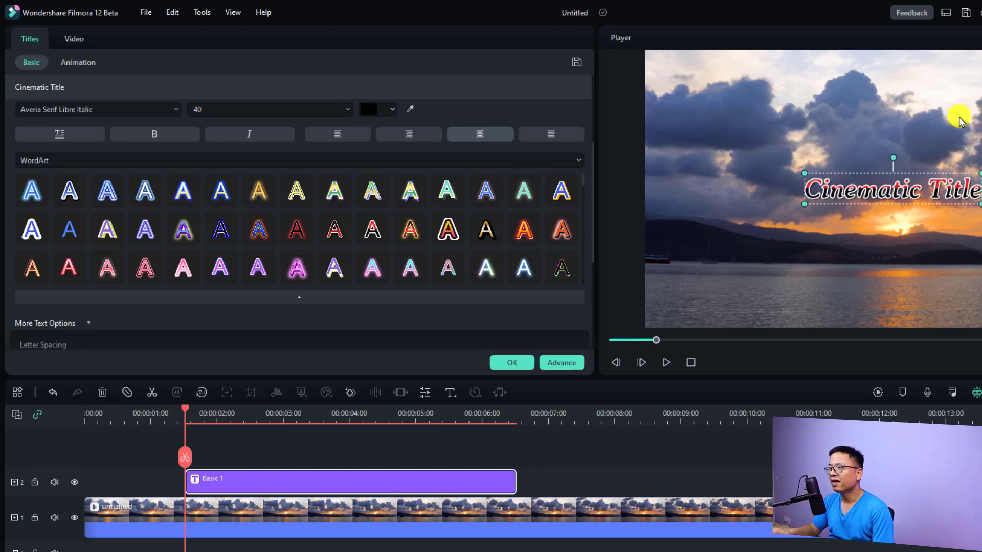
scroll(590, 256, "down", 3)
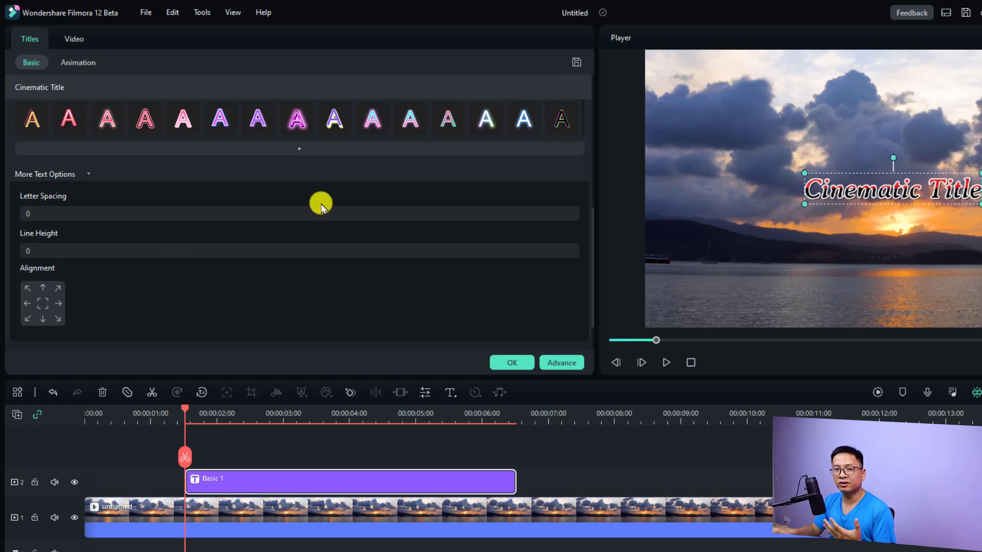
- Apply an animation preset to the Cinematic Title and confirm with OK
left_click(68, 65)
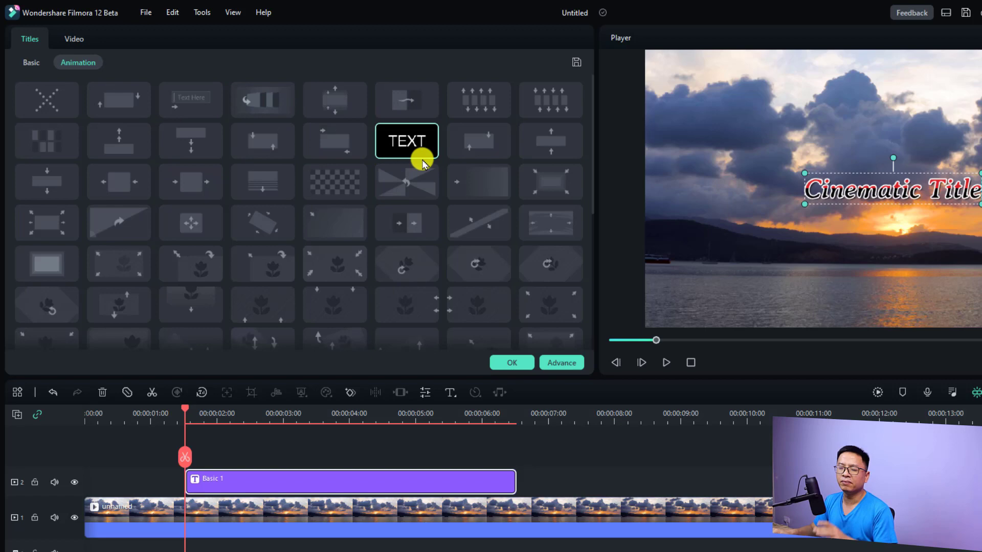
scroll(404, 192, "down", 2)
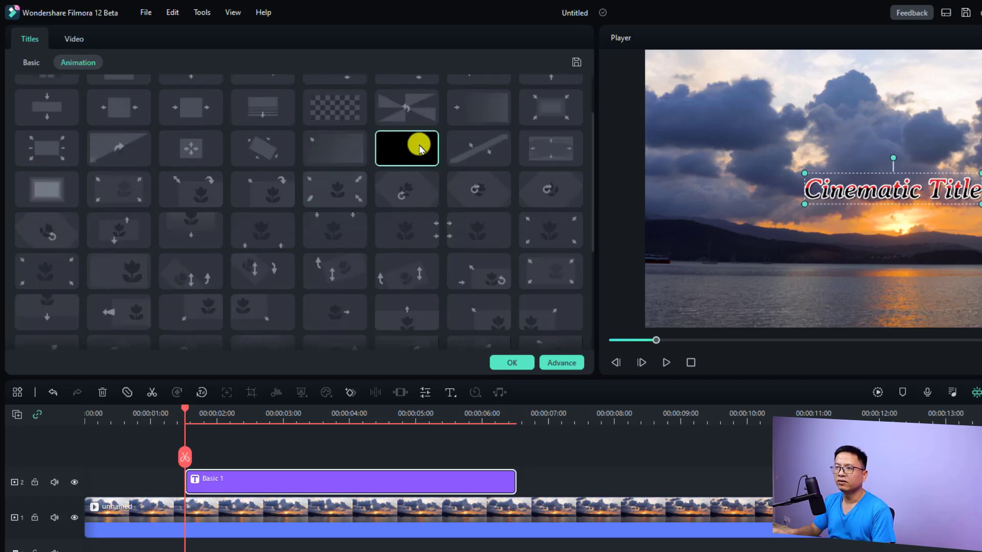
left_click(408, 118)
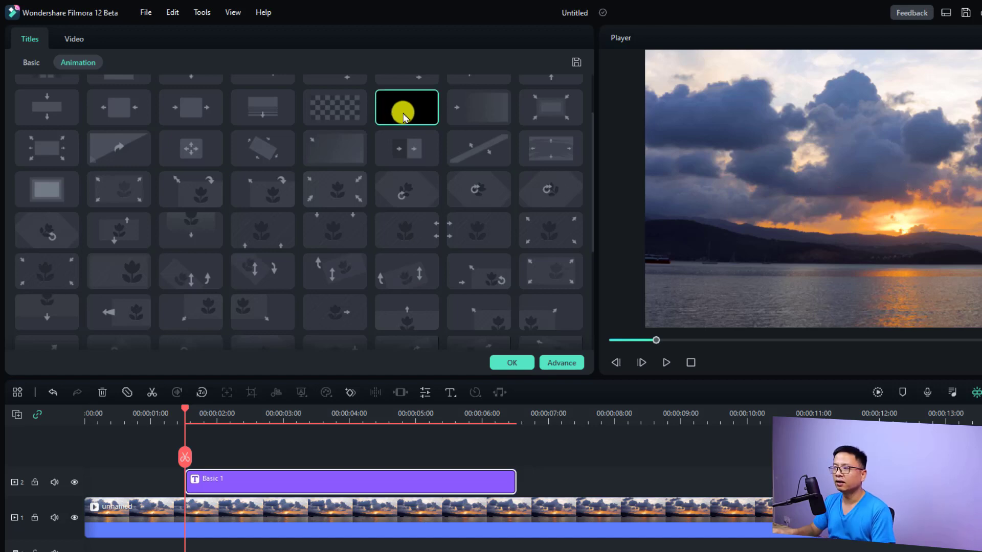
left_click(503, 364)
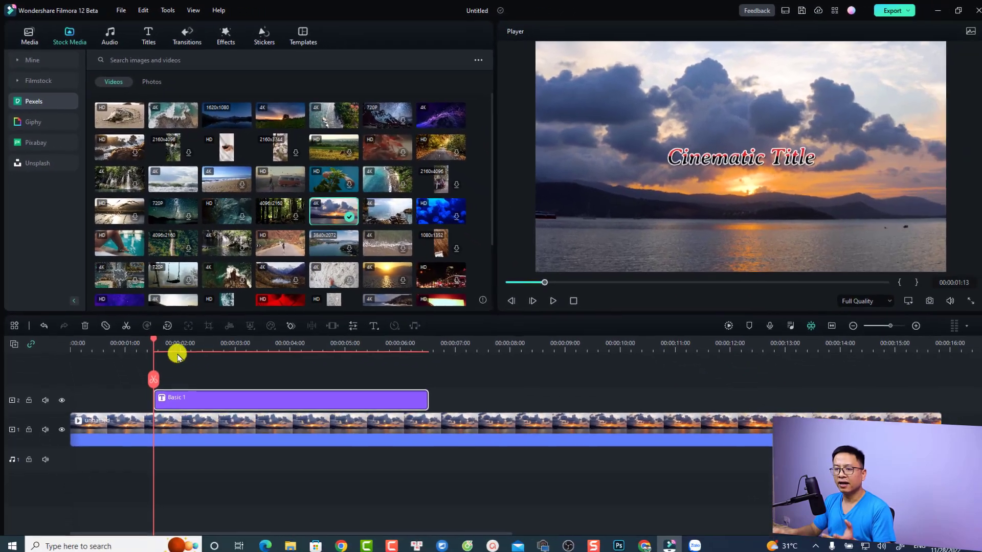
- Play back from just before the title to preview its animation
left_click(140, 345)
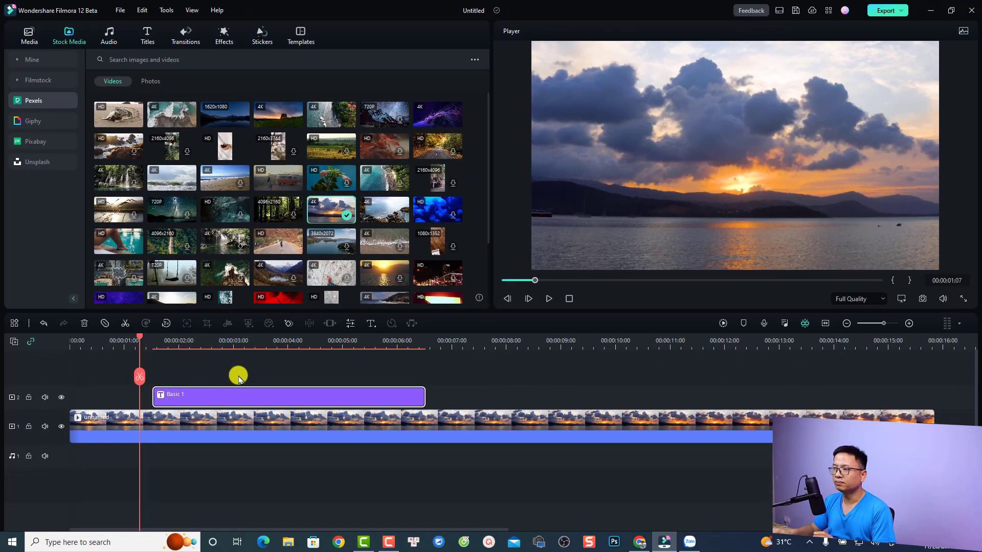
key("space")
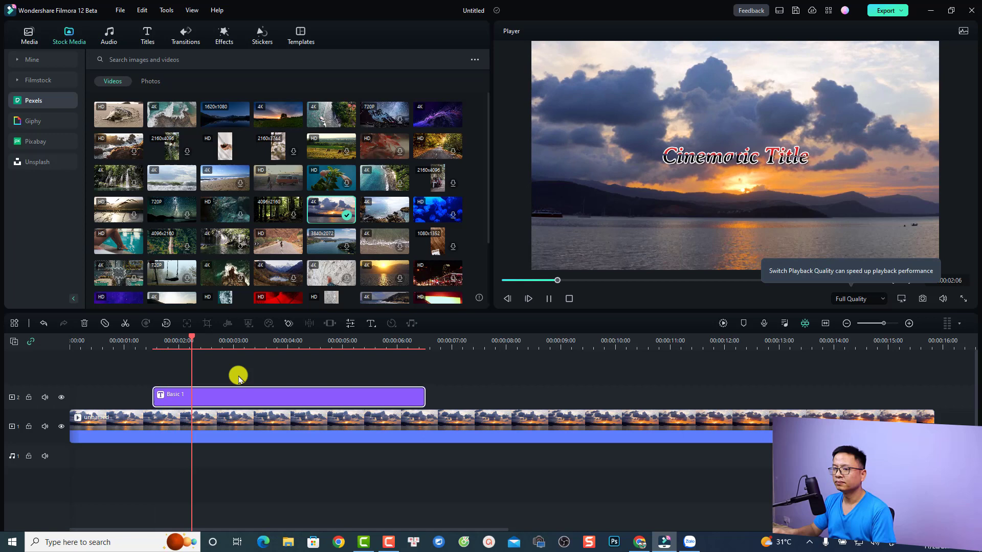
key("space")
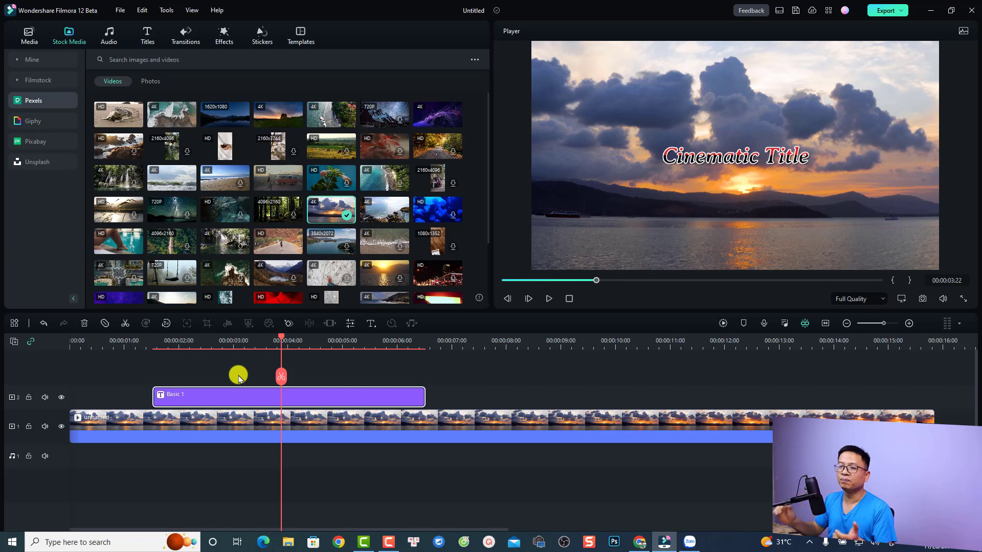
- Open the title clip in the Advanced Text Edit window
right_click(250, 398)
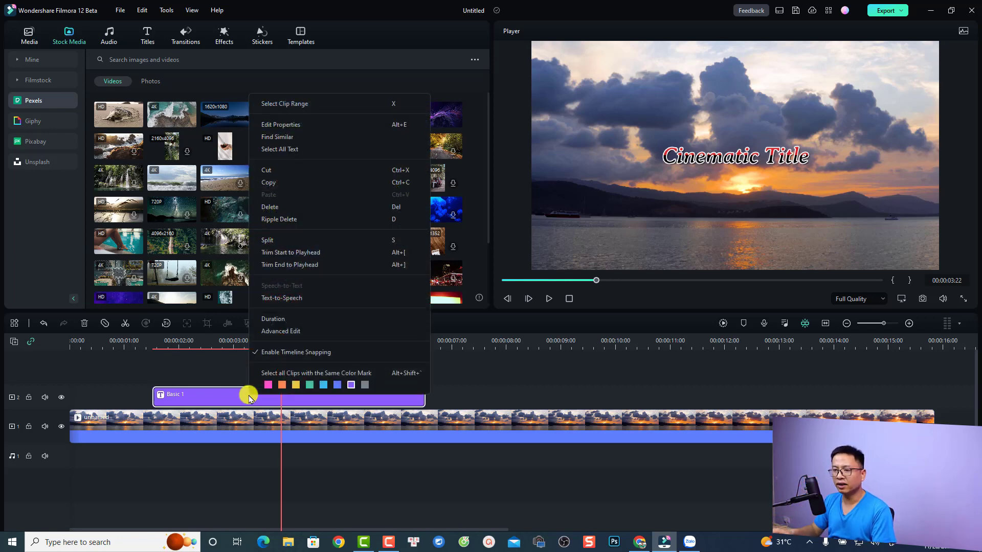
left_click(283, 332)
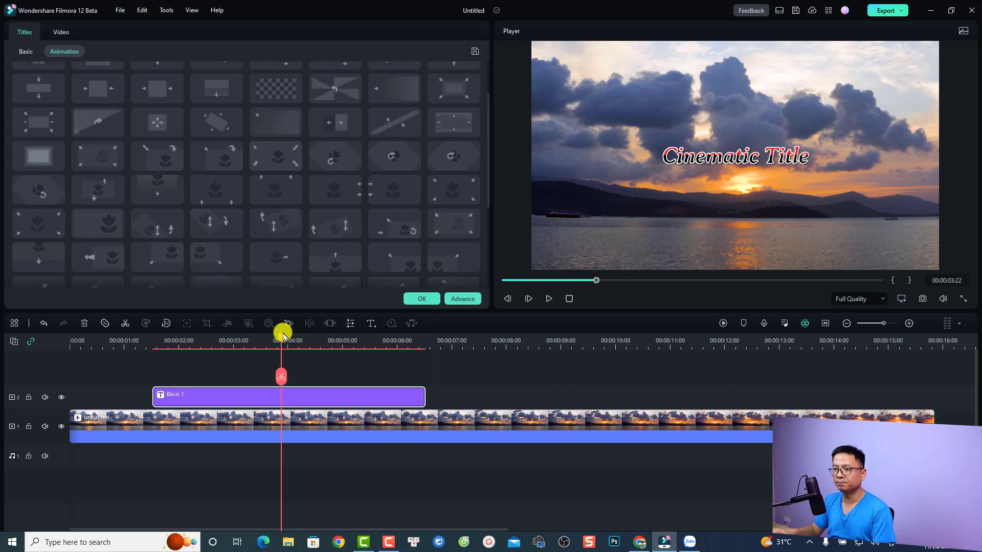
left_click(461, 299)
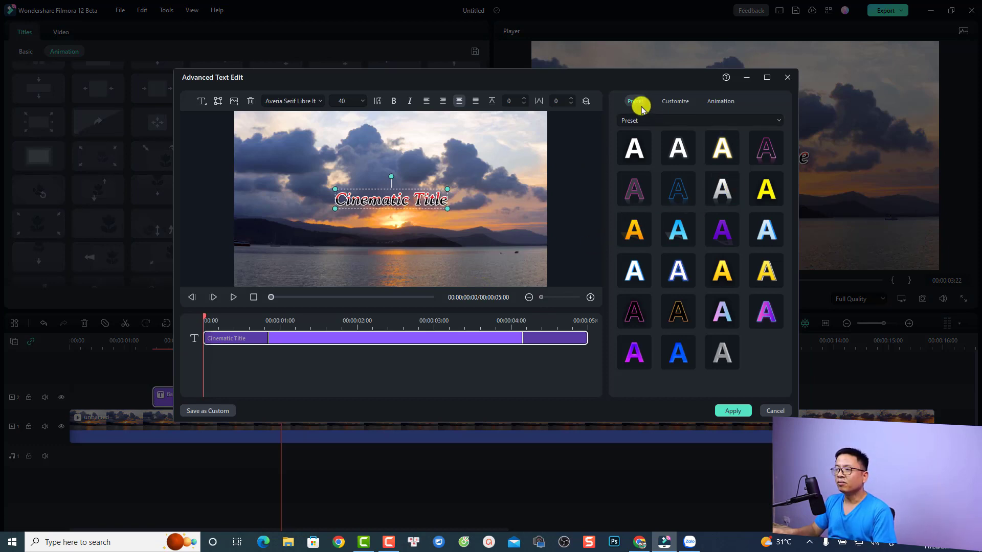
- Look through the Customize, Animation and Preset tabs, selecting the WordArt presets
left_click(672, 101)
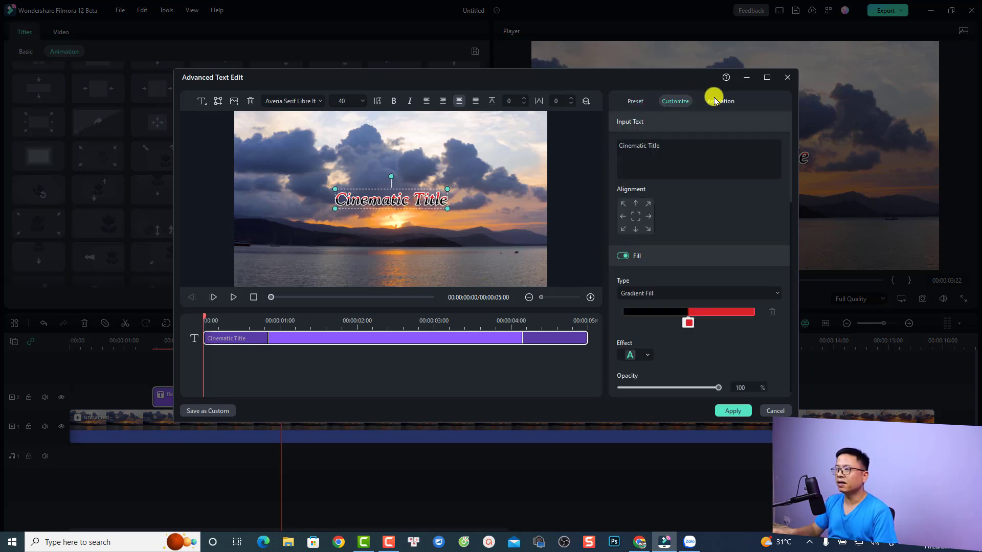
left_click(715, 103)
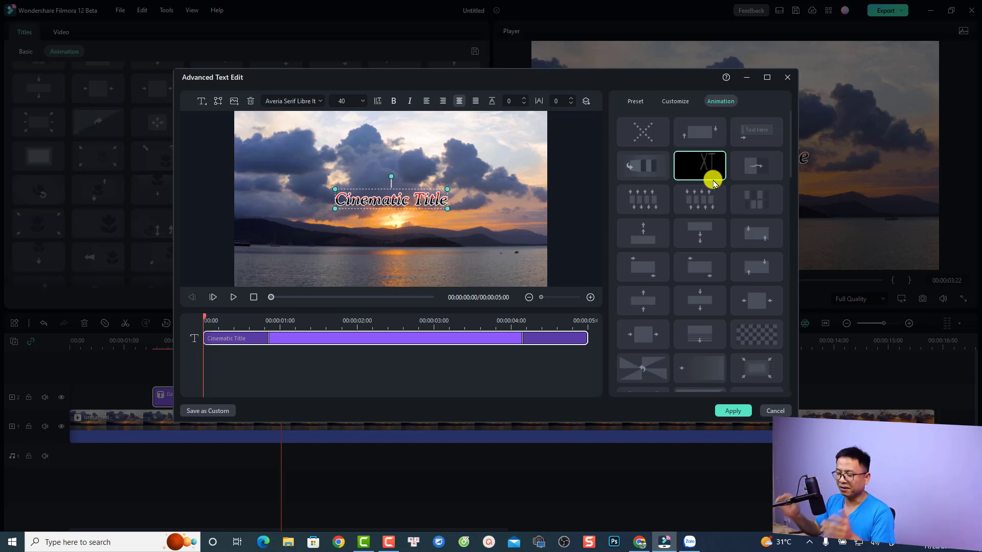
left_click(636, 101)
left_click(654, 122)
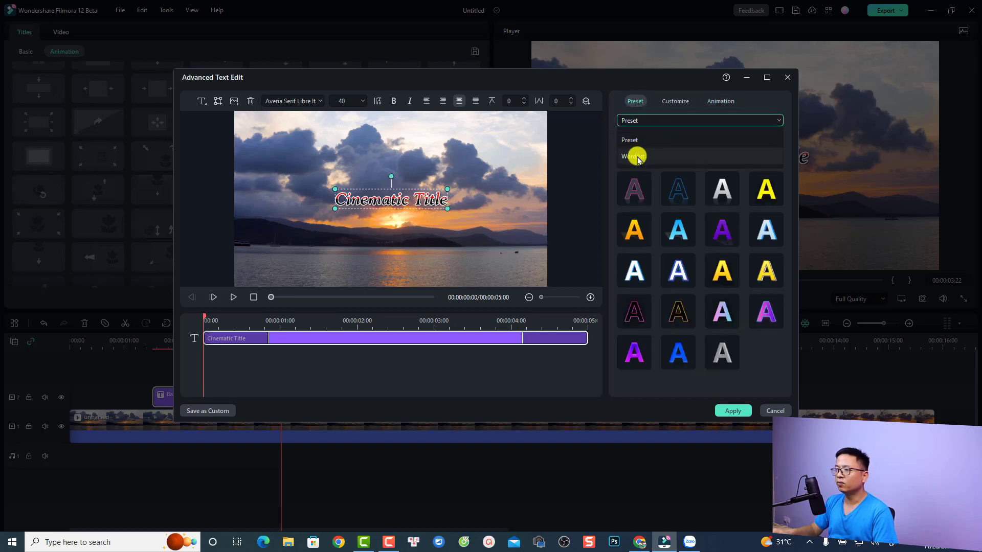
left_click(638, 158)
left_click(664, 100)
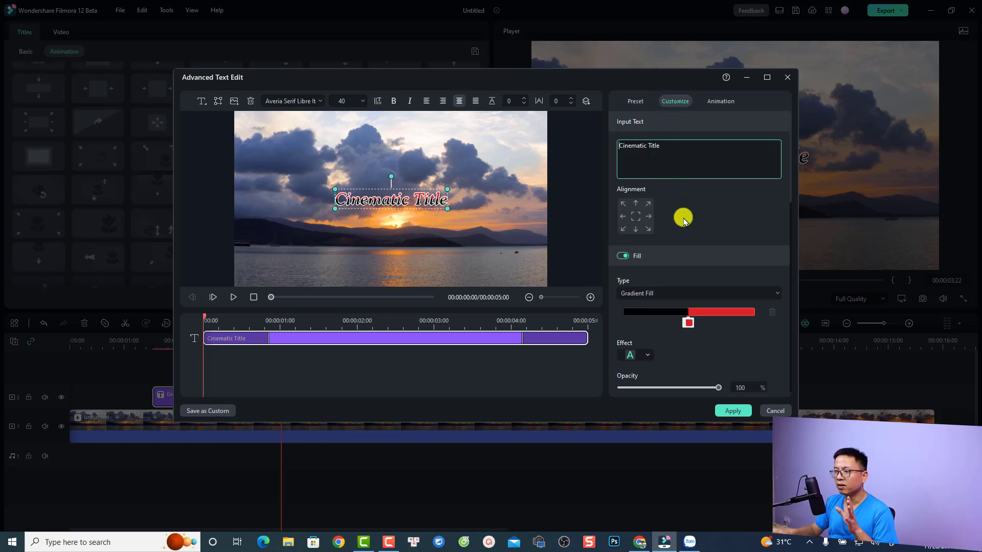
- Keep Gradient Fill as the title's fill type
scroll(669, 276, "down", 5)
scroll(655, 286, "up", 5)
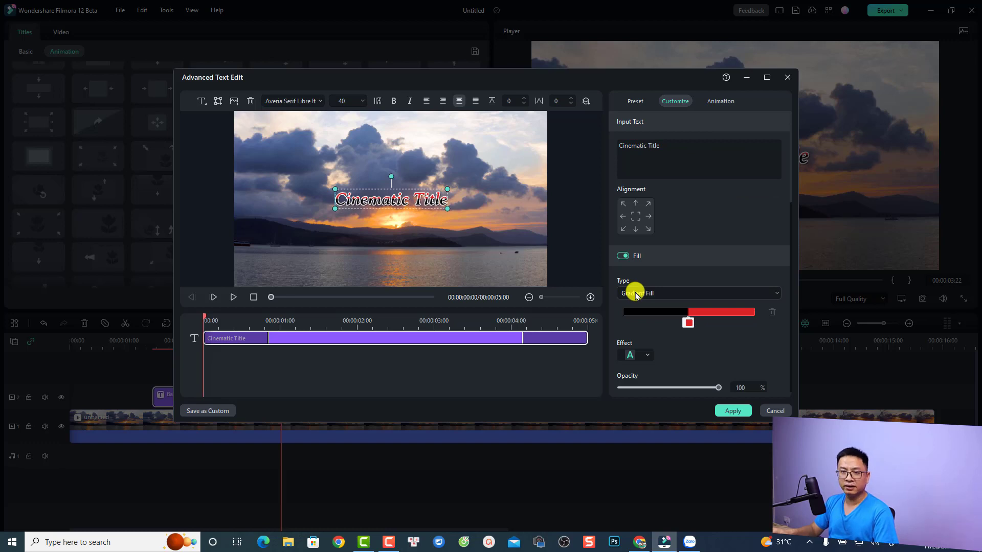
left_click(635, 295)
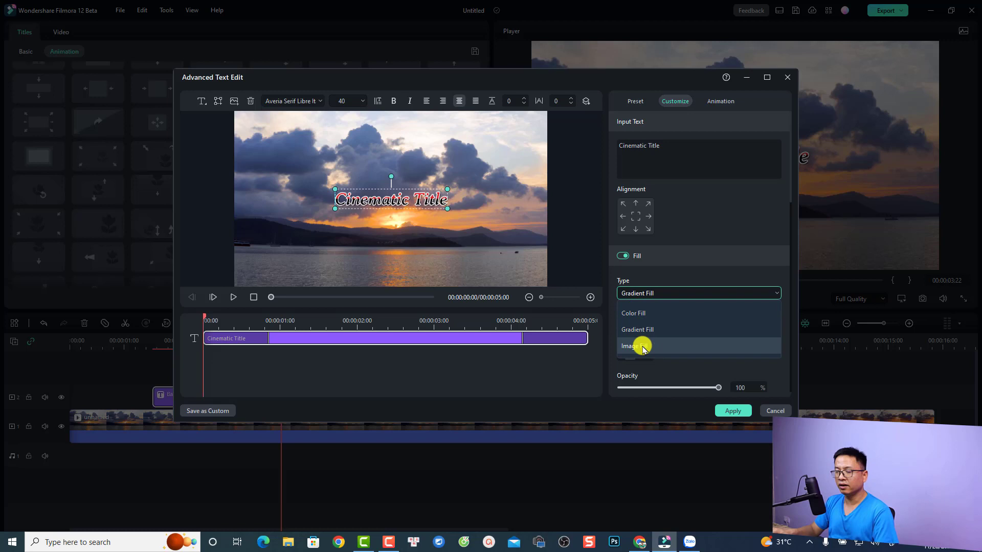
left_click(639, 328)
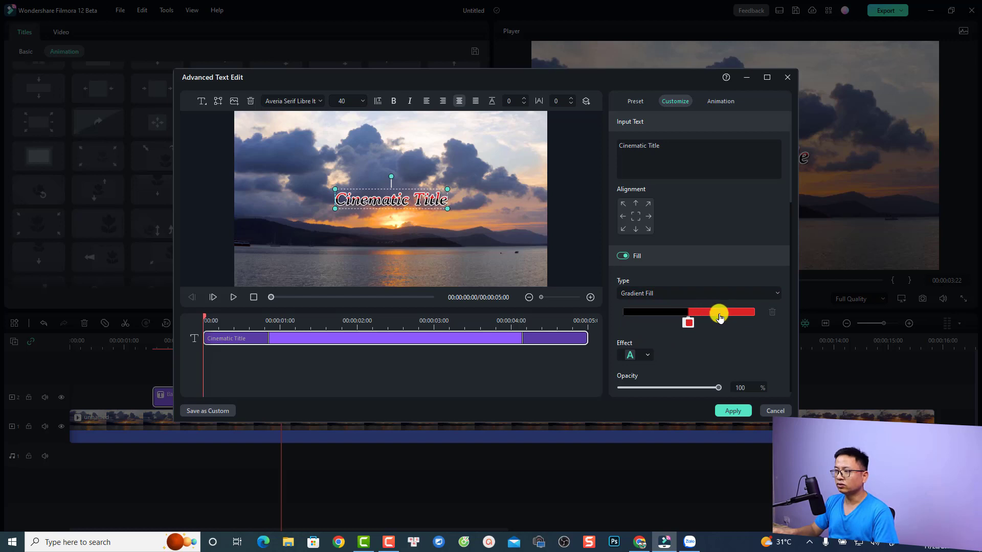
- Add a third gradient colour stop and make it light green
scroll(720, 321, "down", 2)
left_click(742, 236)
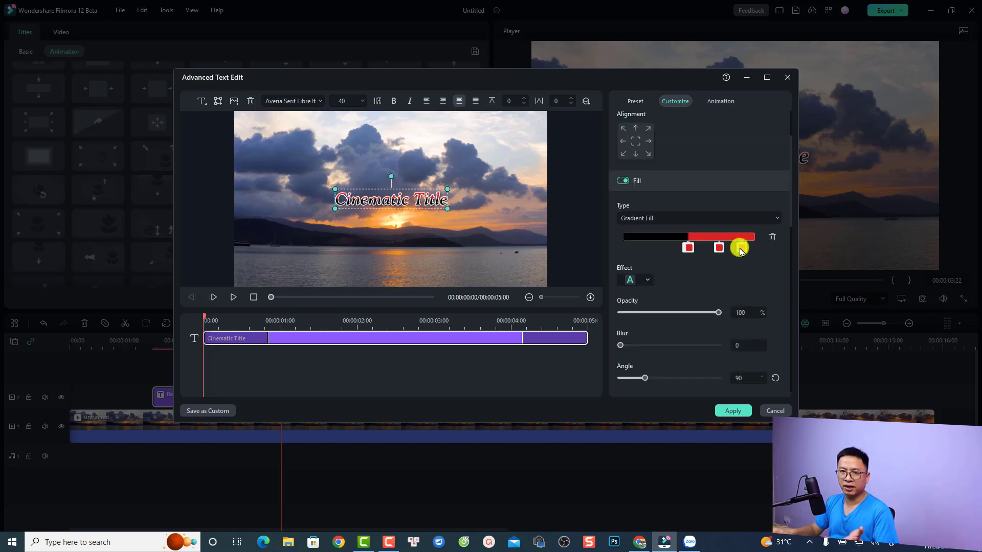
left_click(739, 248)
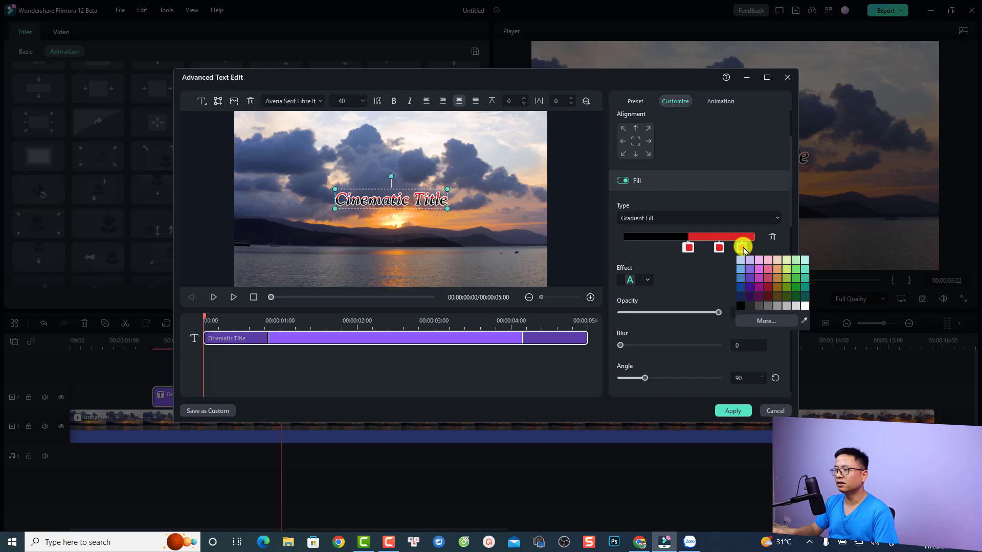
left_click(795, 269)
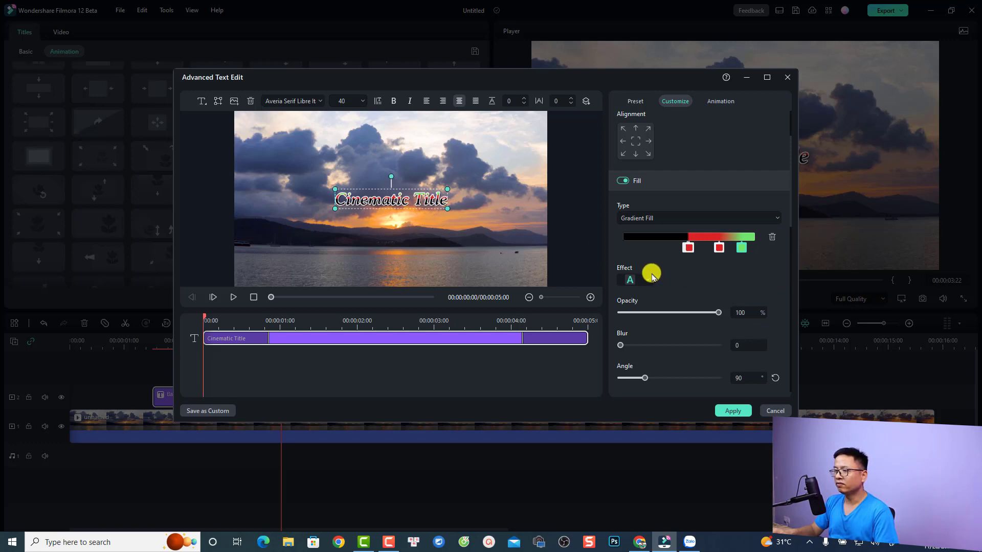
scroll(651, 276, "down", 5)
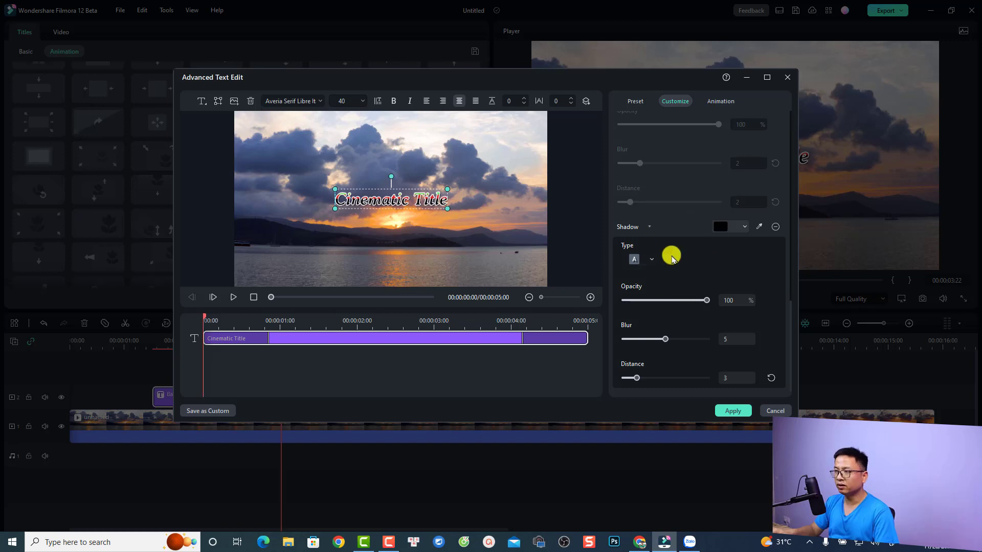
scroll(671, 255, "up", 5)
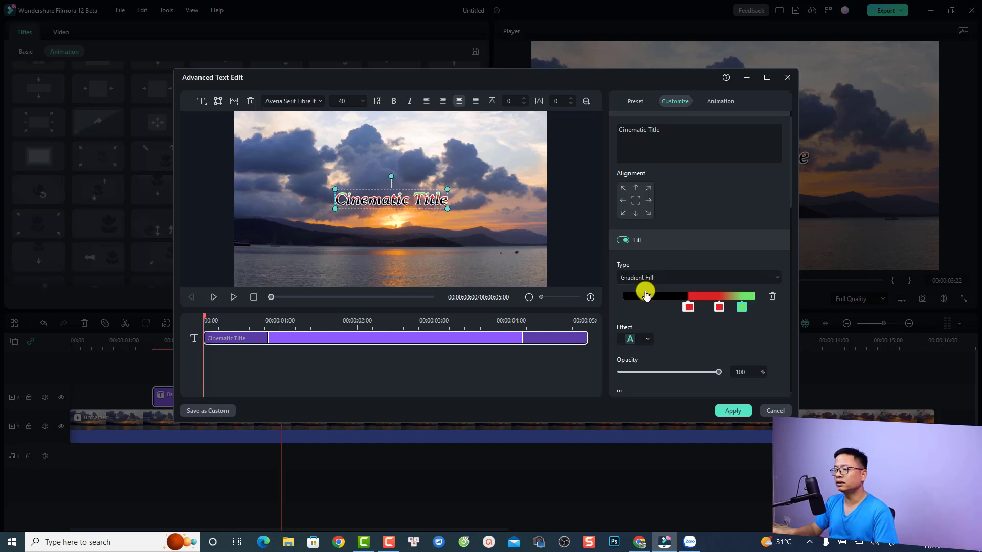
scroll(644, 294, "down", 5)
scroll(657, 294, "up", 5)
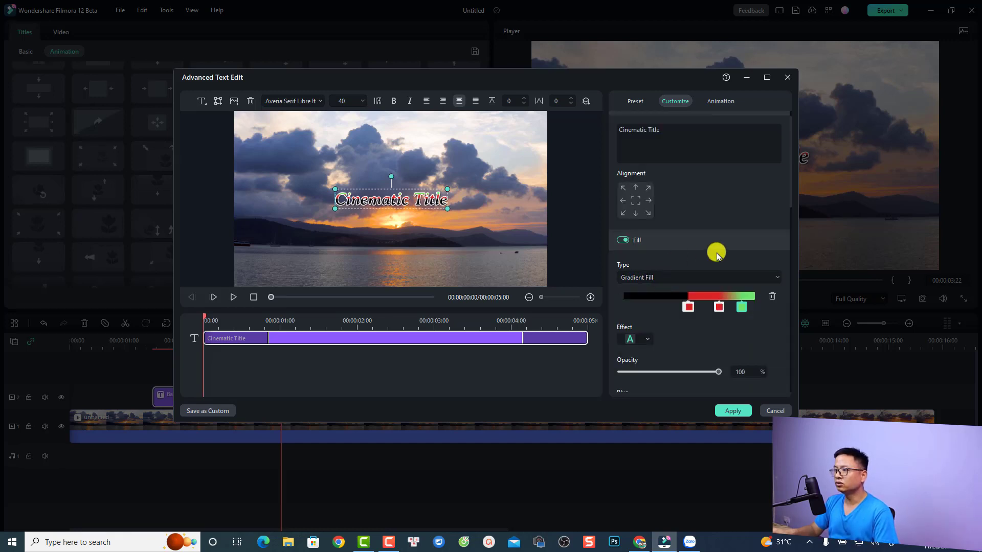
scroll(703, 256, "down", 5)
- Disable the shadow, add a second light-green outline, and apply the text changes
left_click(775, 227)
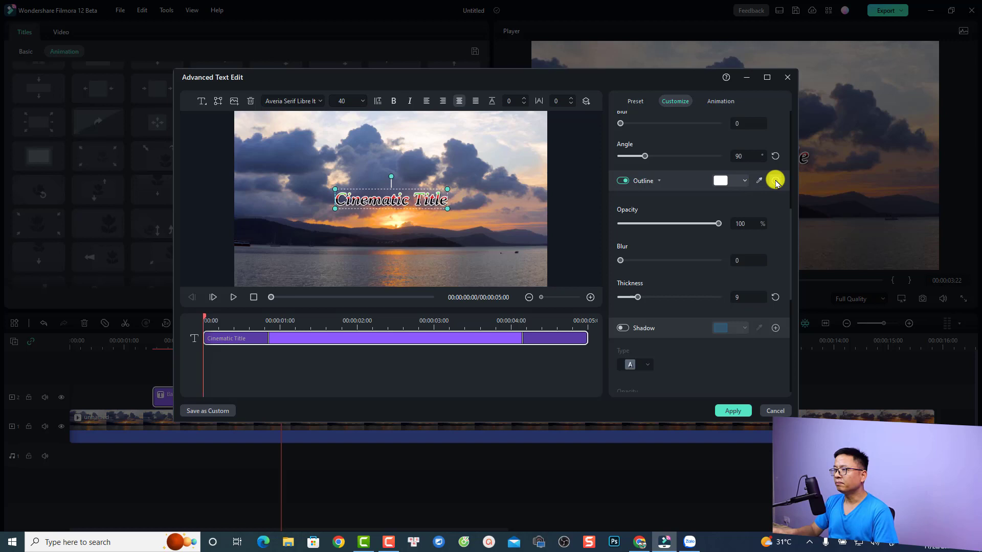
left_click(775, 181)
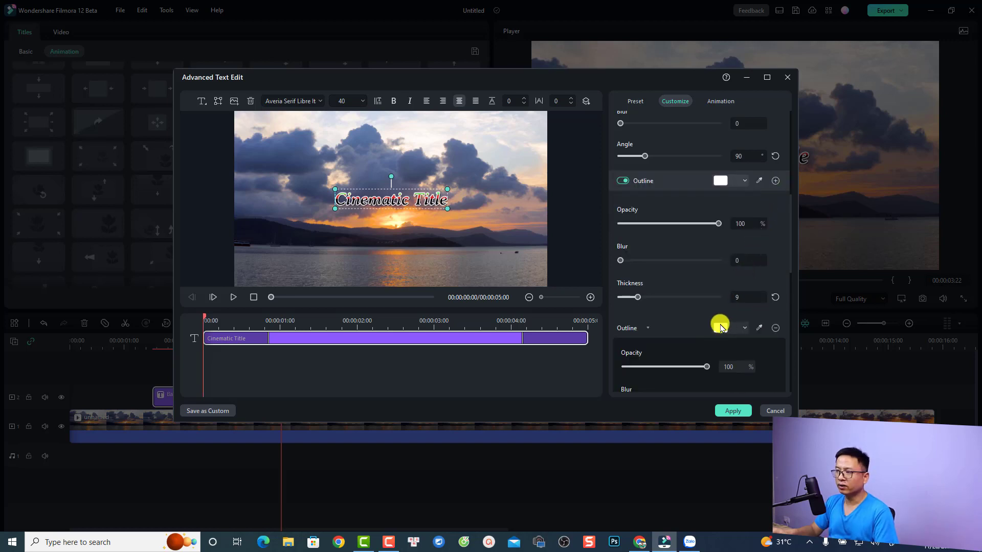
left_click(720, 327)
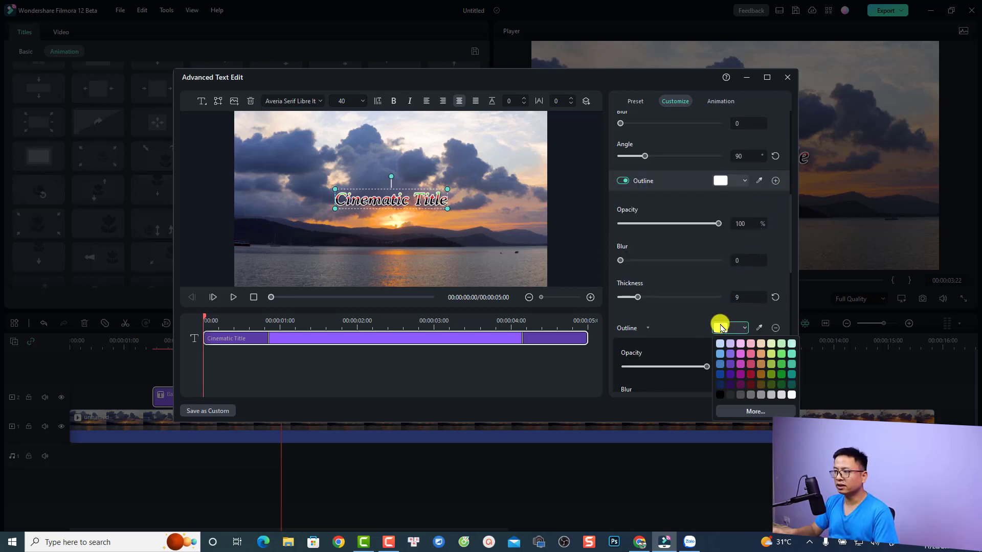
left_click(780, 355)
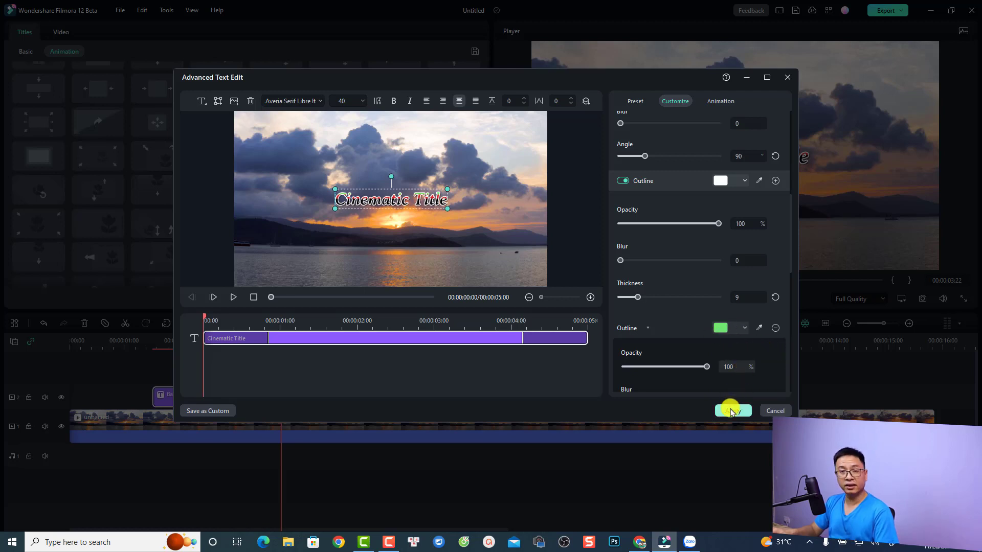
left_click(731, 411)
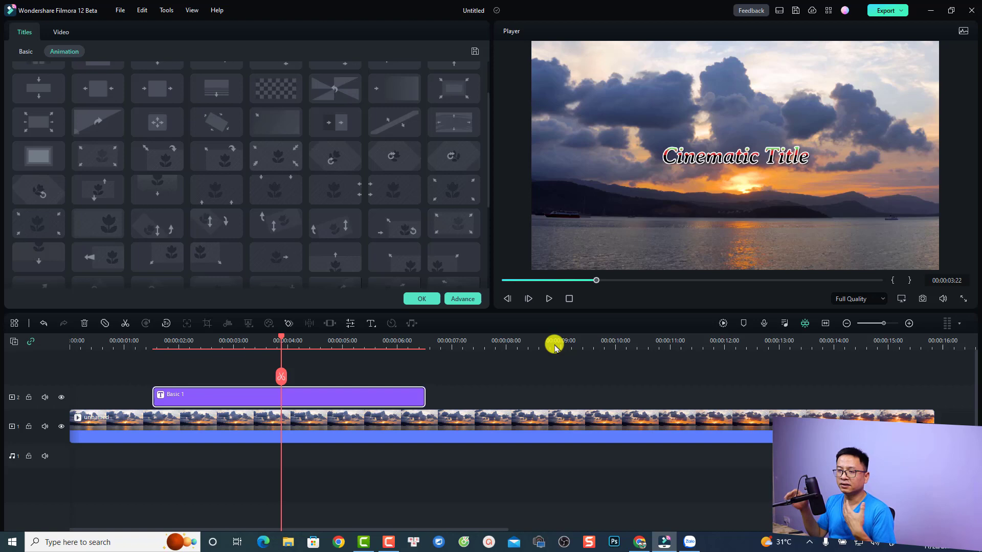
- Close title editing and switch to the Titles template library
left_click(526, 344)
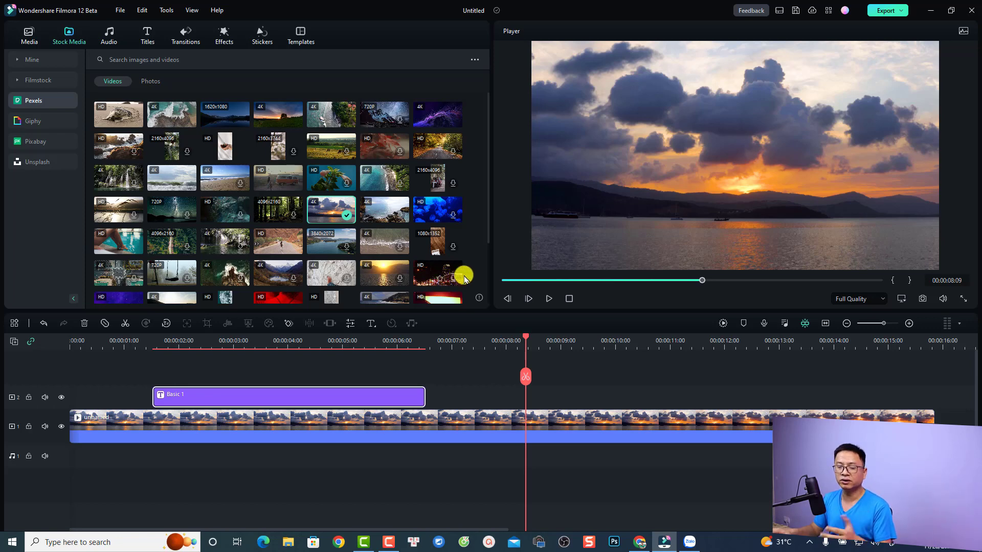
left_click(144, 32)
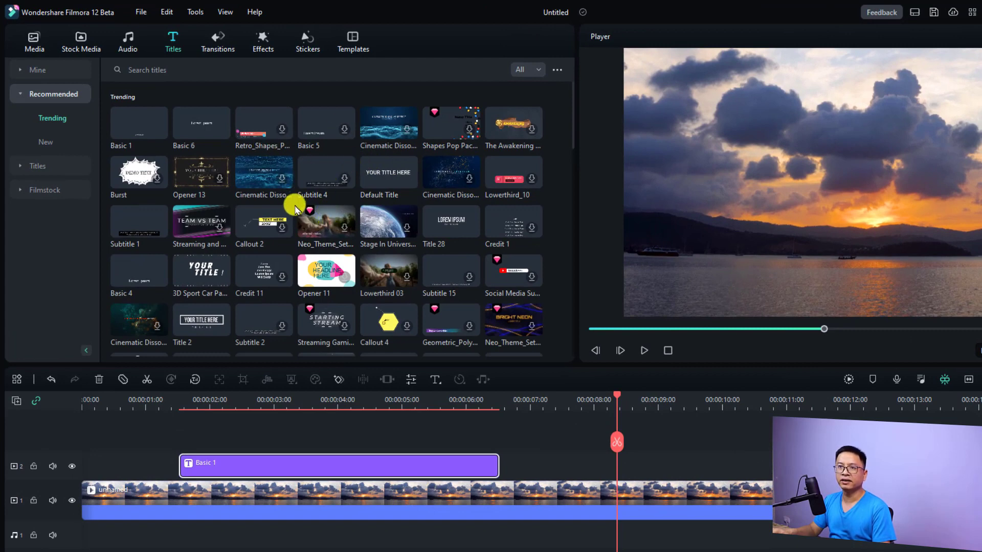
- Browse Mine, Recommended and New, filter titles to Free, and expand the title categories
left_click(22, 73)
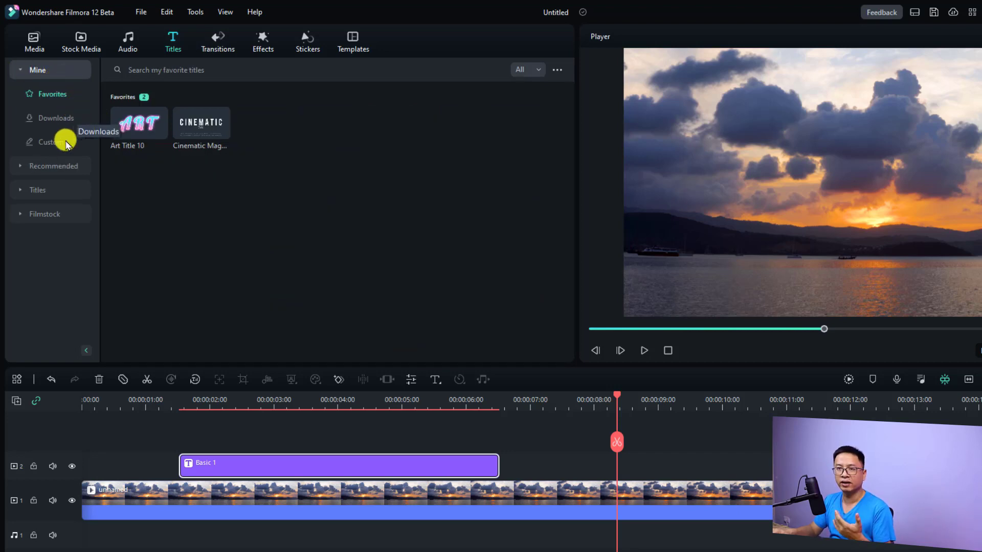
left_click(20, 164)
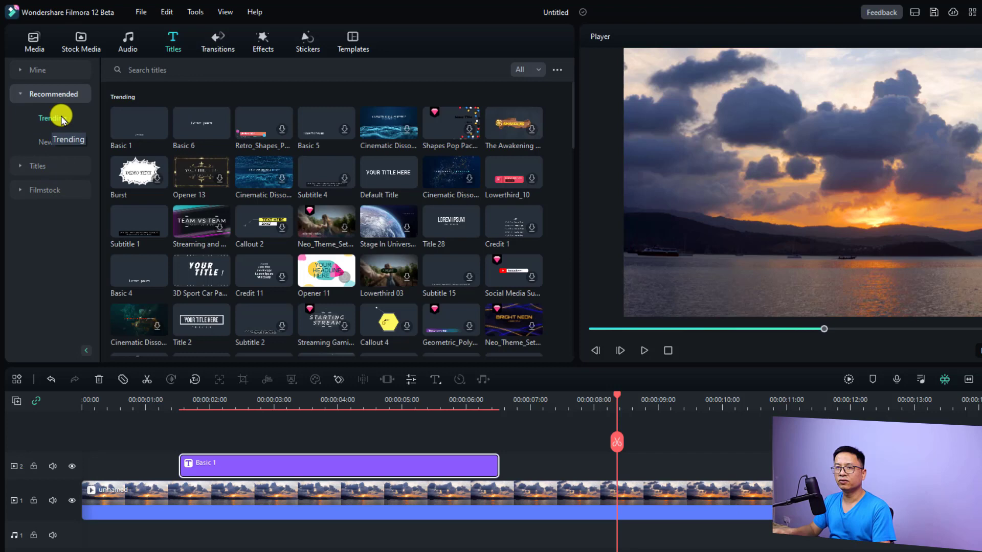
left_click(51, 142)
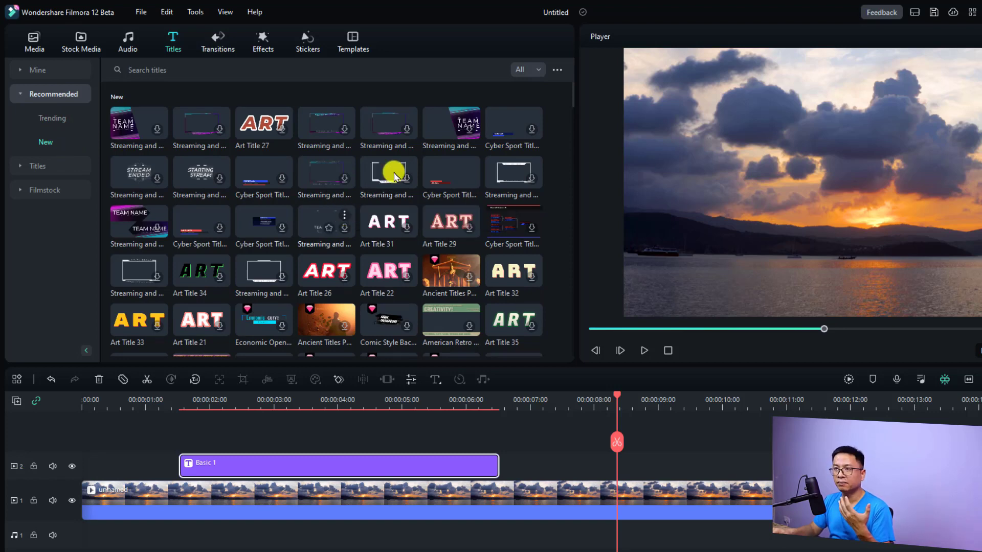
left_click(535, 72)
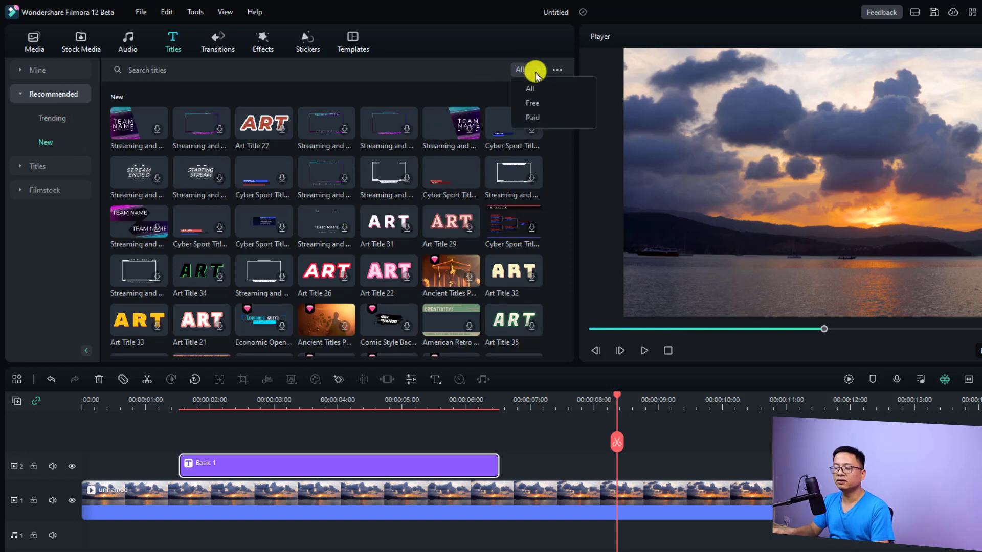
left_click(531, 103)
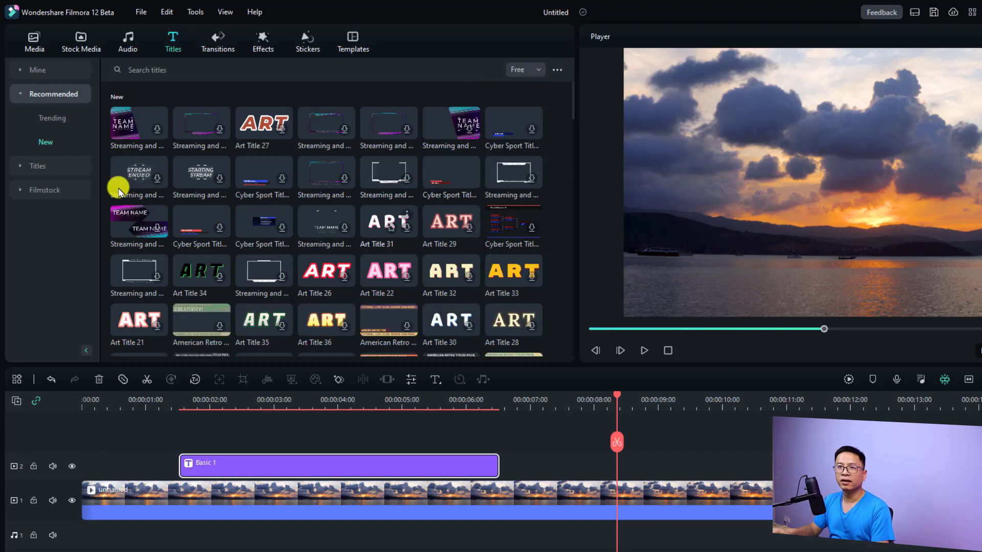
left_click(19, 168)
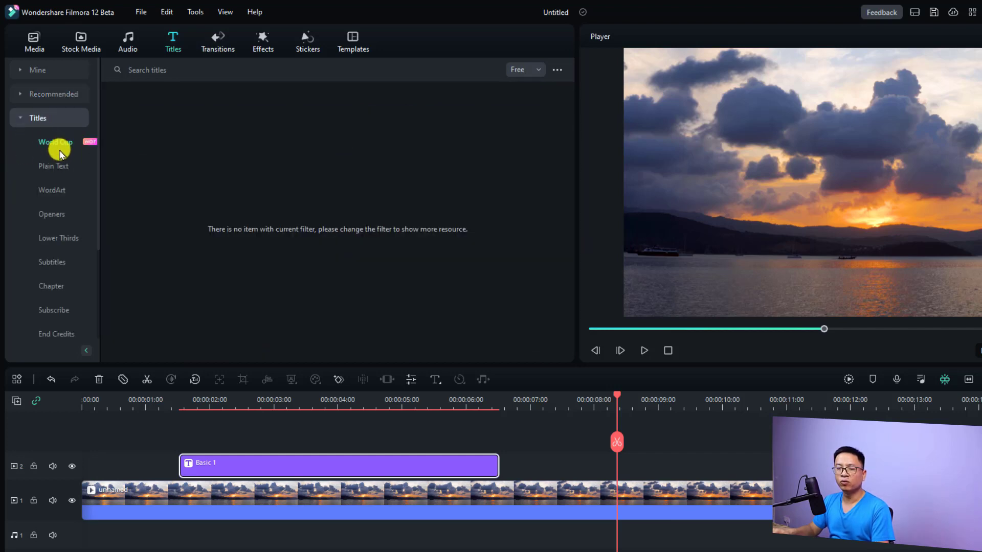
- Download the Art Title 19 WordArt preset and place it on track 2 at about 8 seconds
left_click(59, 166)
left_click(58, 195)
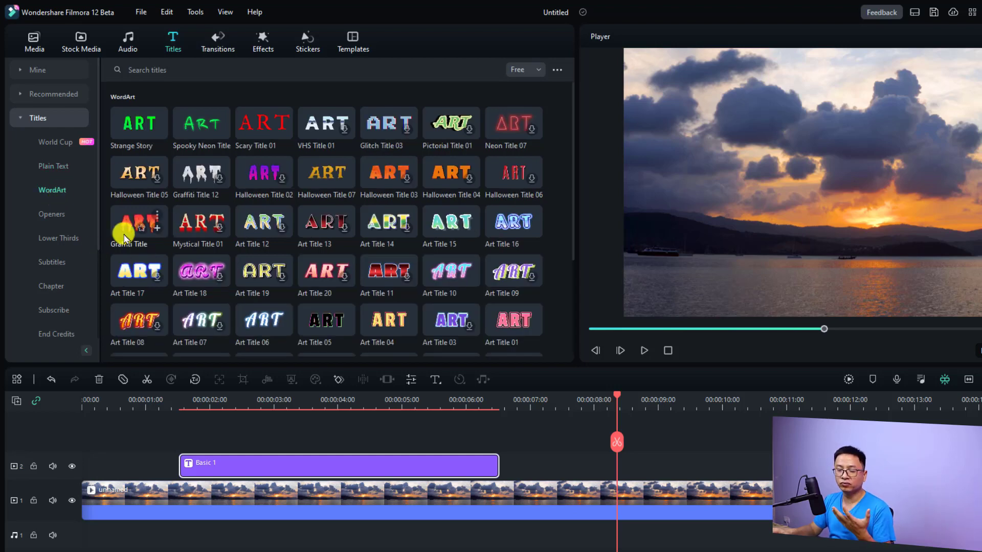
left_click(250, 281)
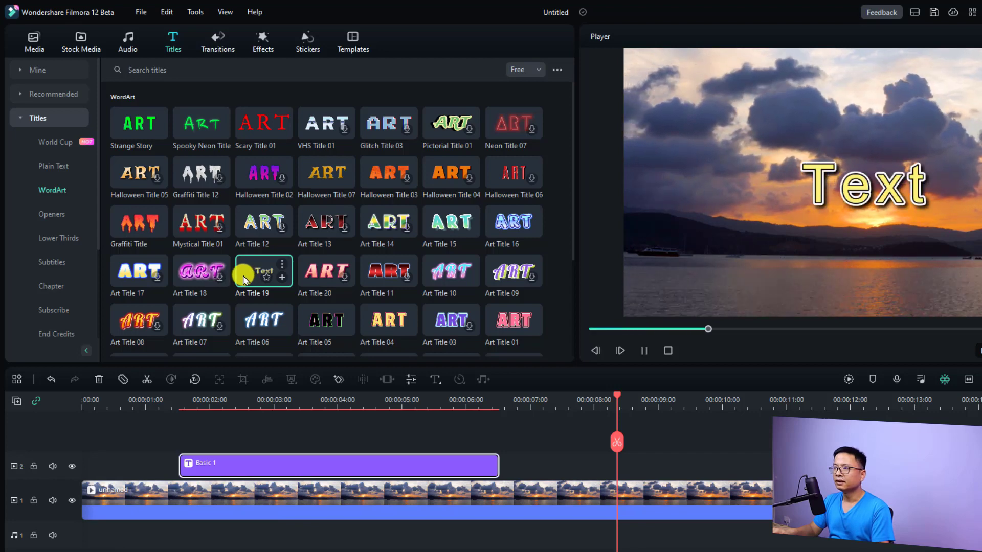
left_click_drag(243, 280, 635, 494)
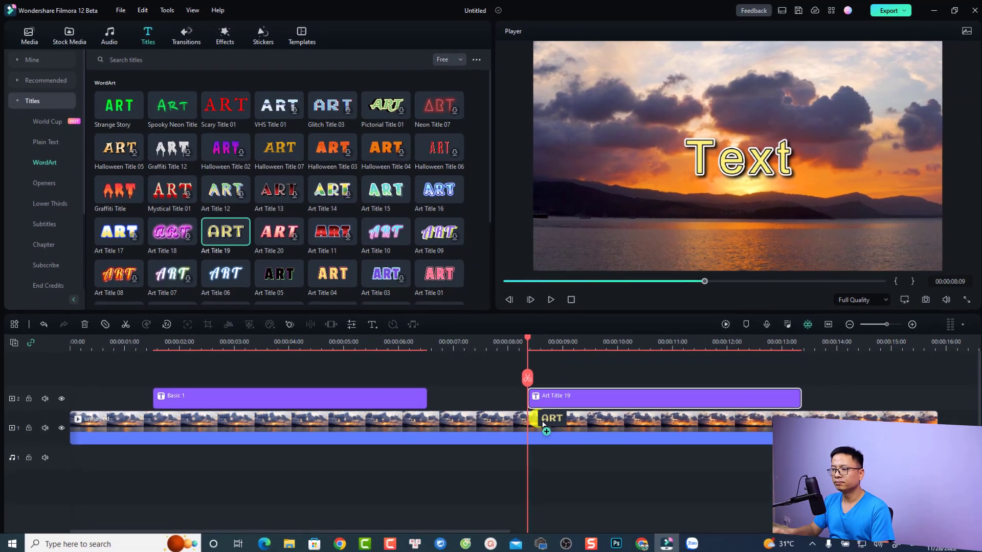
left_click_drag(543, 425, 581, 416)
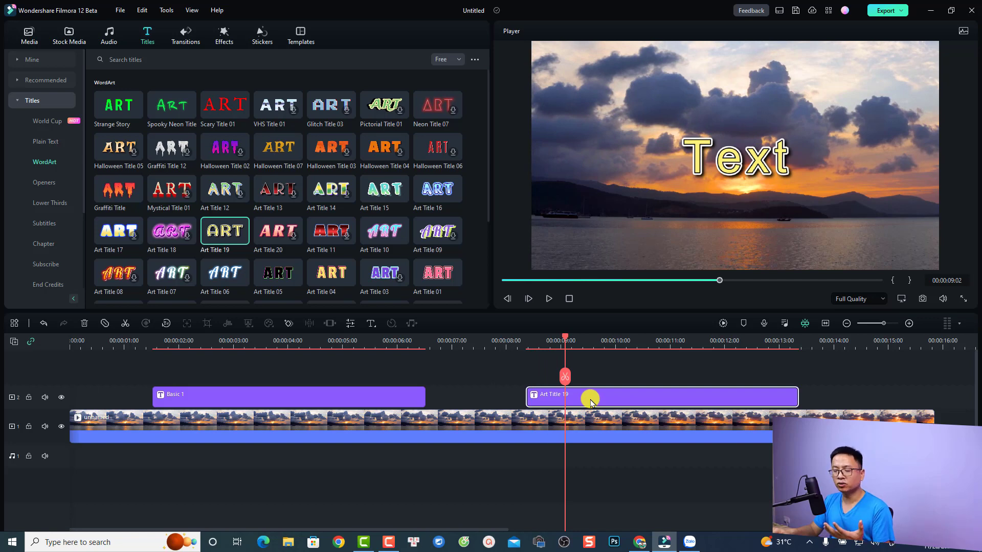
- Replace Art Title 19's placeholder 'Text' with the presenter's name and set its font size to 40
double_click(590, 403)
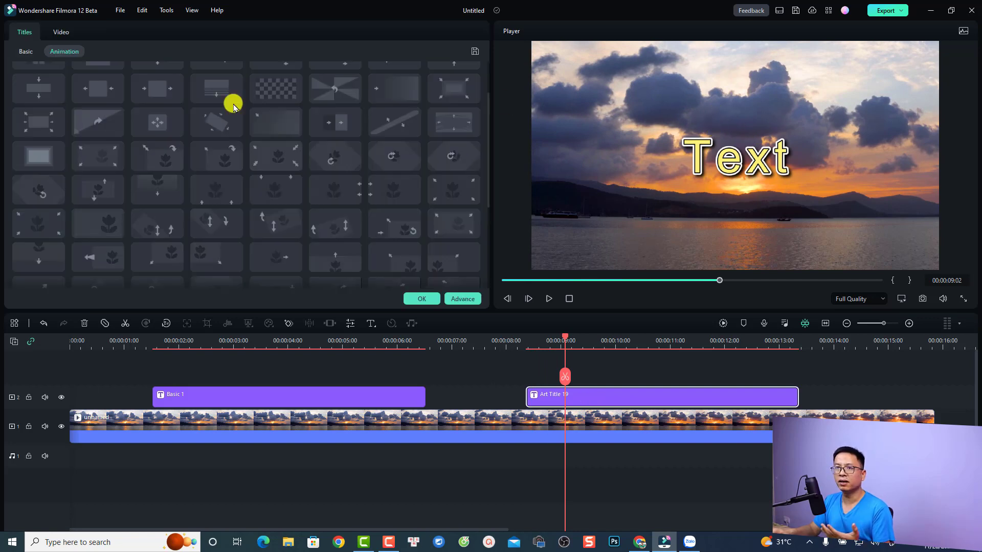
left_click(27, 52)
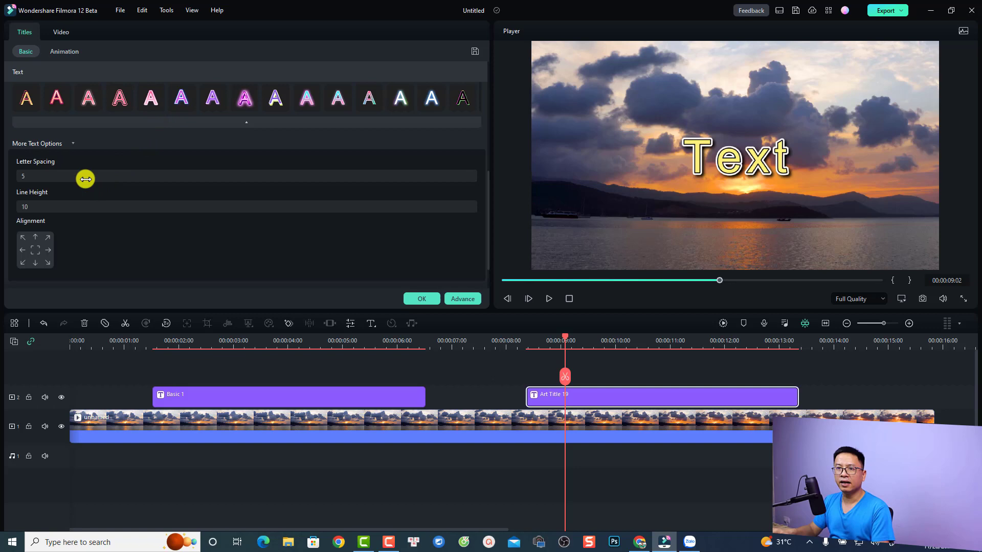
scroll(81, 118, "up", 1)
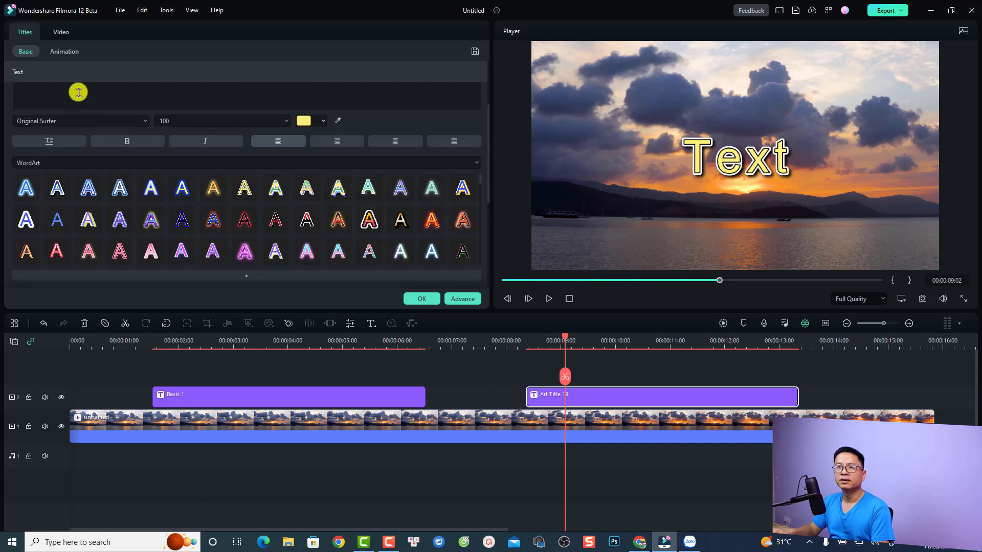
scroll(117, 144, "up", 1)
left_click(91, 150)
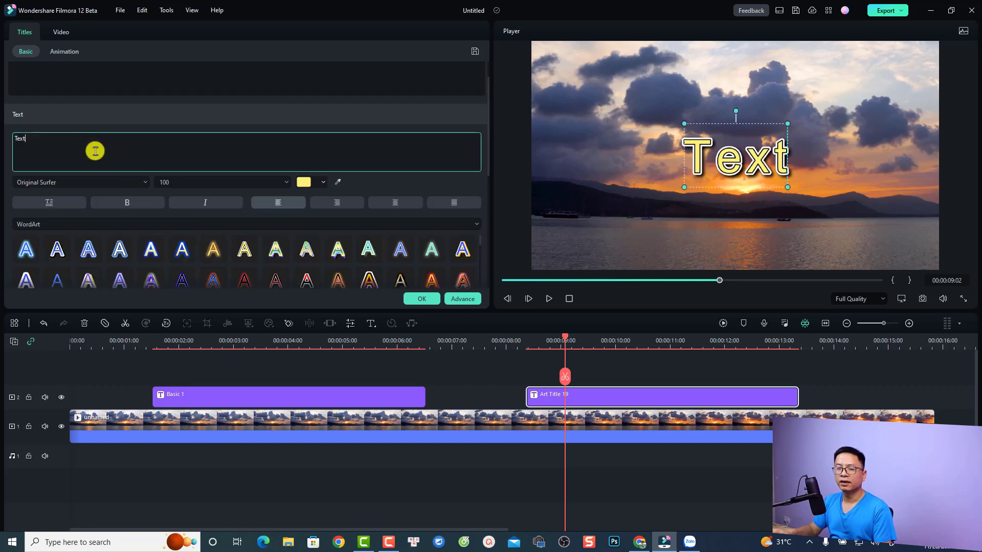
key("ctrl+a")
type("Jacky Nguyen")
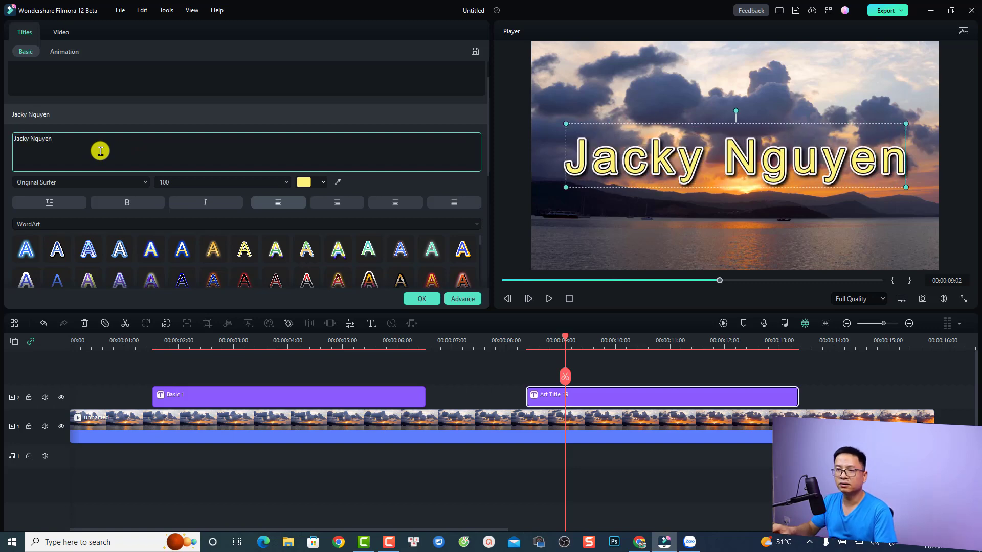
double_click(193, 181)
type("40")
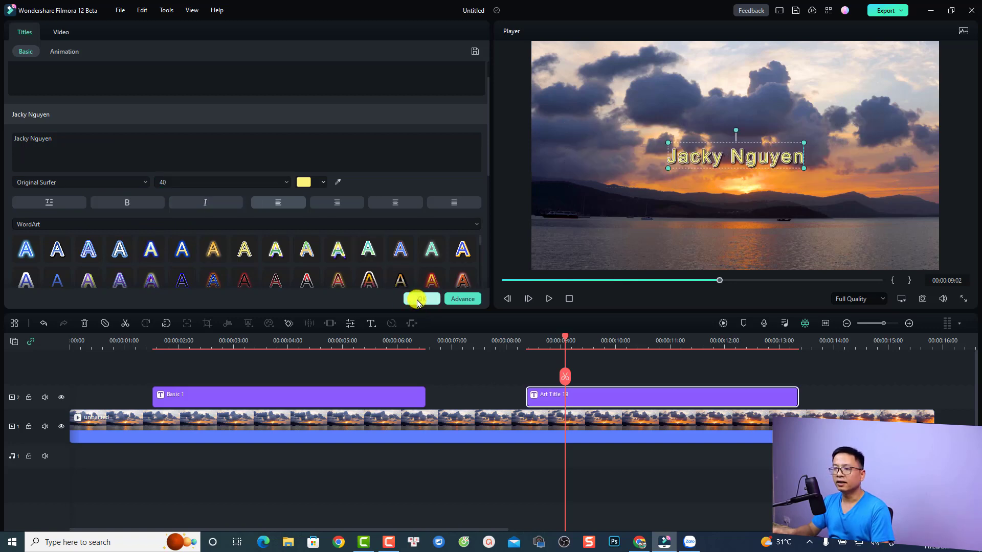
left_click(414, 298)
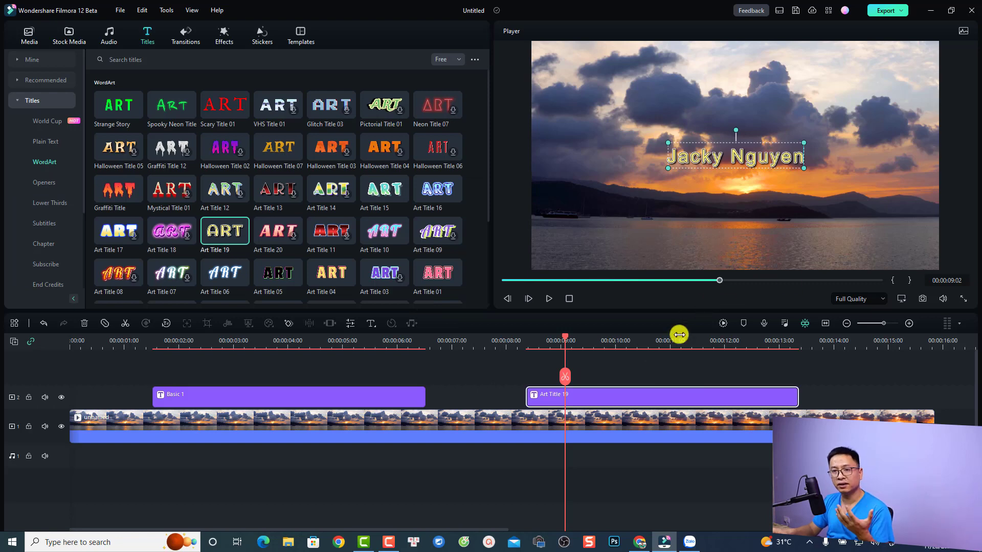
- Place the red New LowerThirds 39 template on a new third track above Art Title 19
left_click(56, 204)
left_click(49, 223)
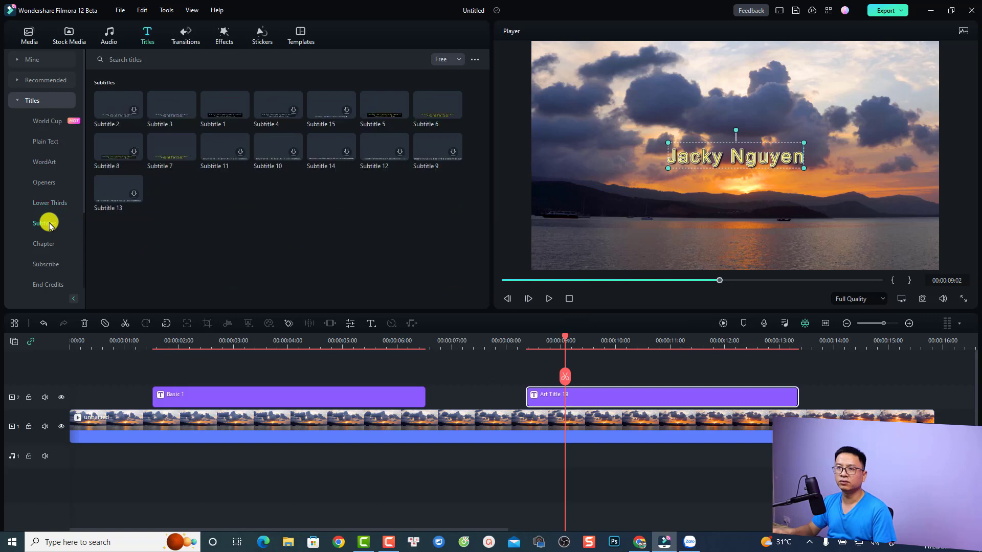
left_click(51, 204)
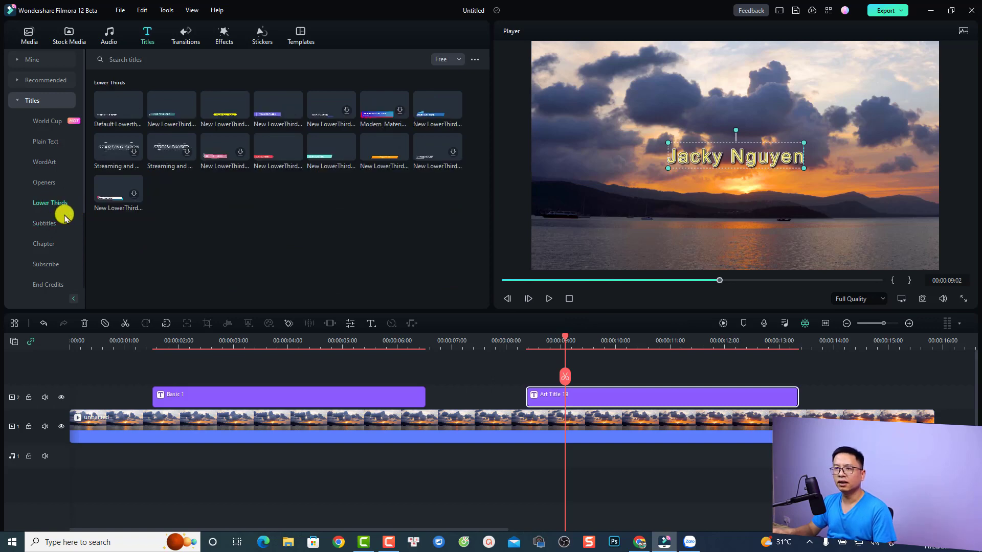
mouse_move(262, 157)
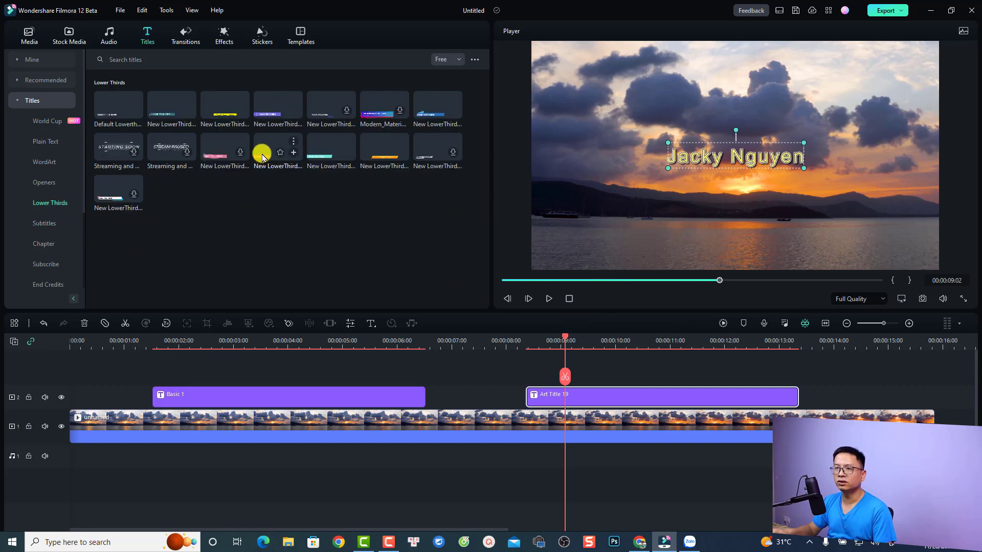
left_click_drag(263, 156, 530, 377)
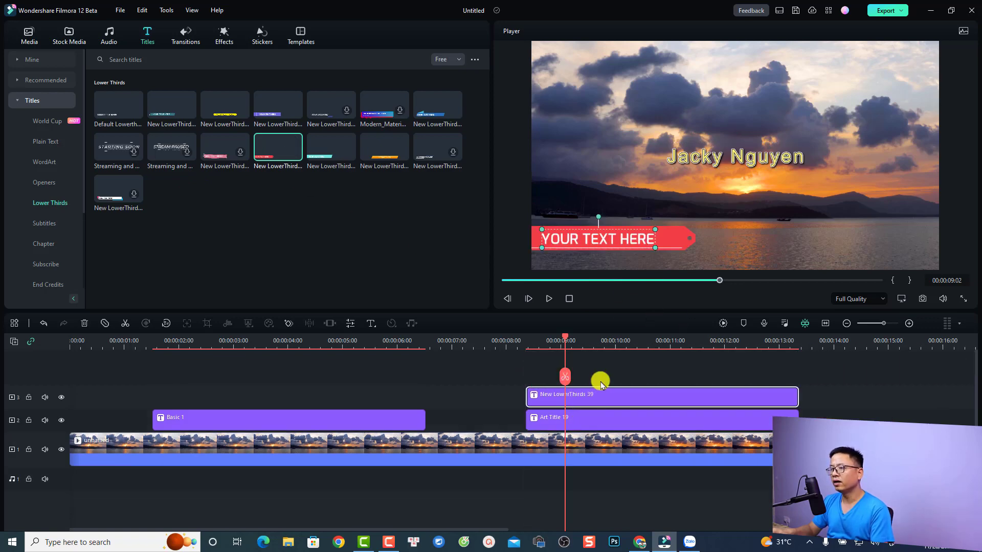
- Change the banner text to 'Lower third' and preview playback from about 8 to 10 seconds
double_click(611, 238)
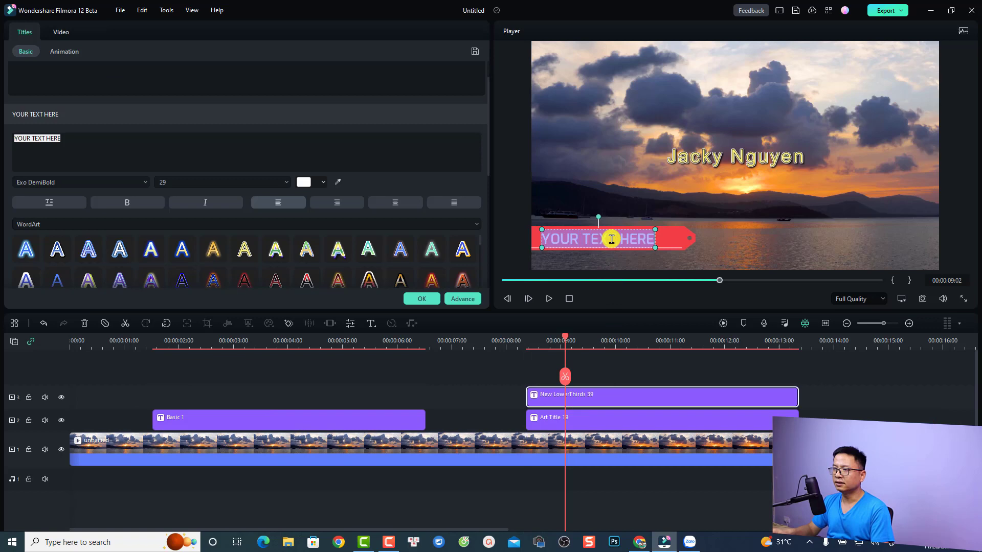
type("Lower third")
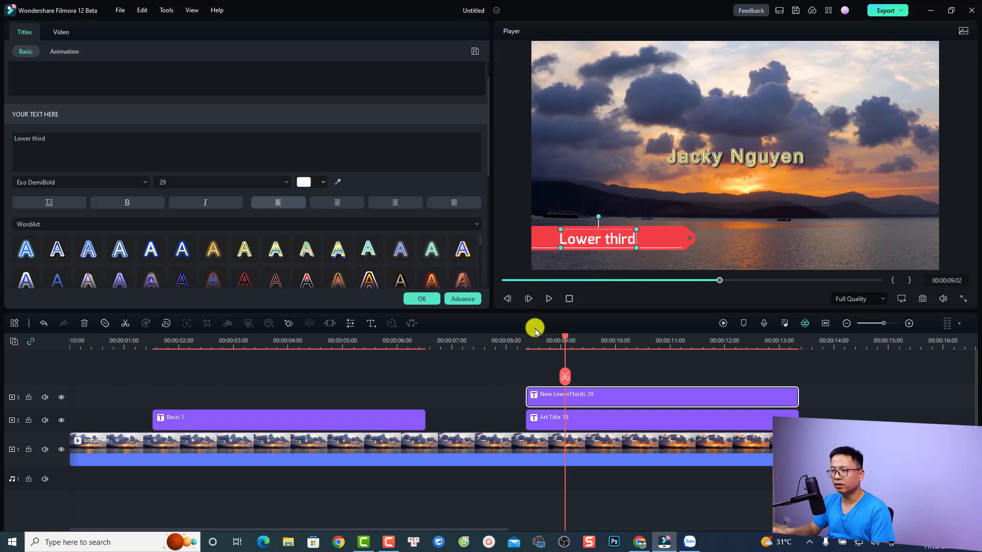
left_click(524, 341)
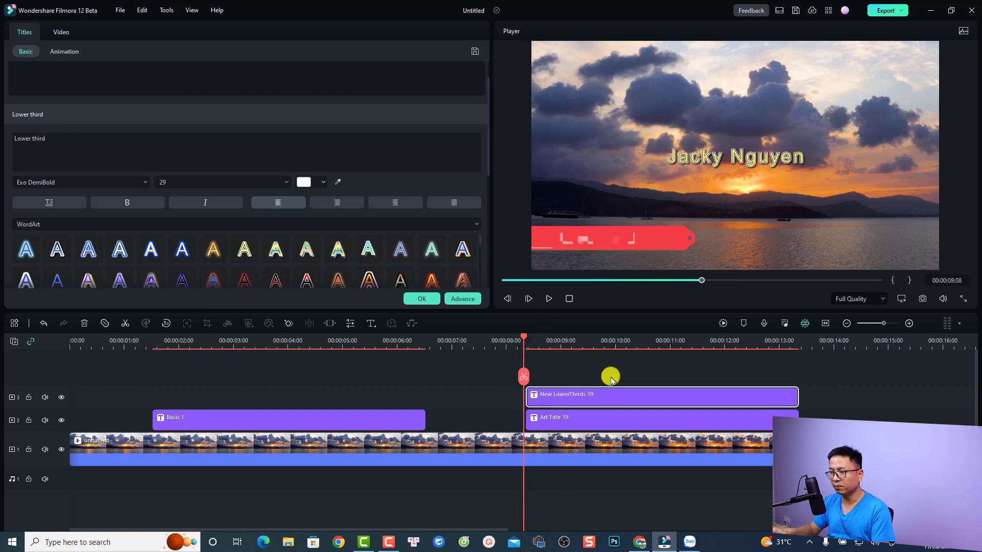
key("space")
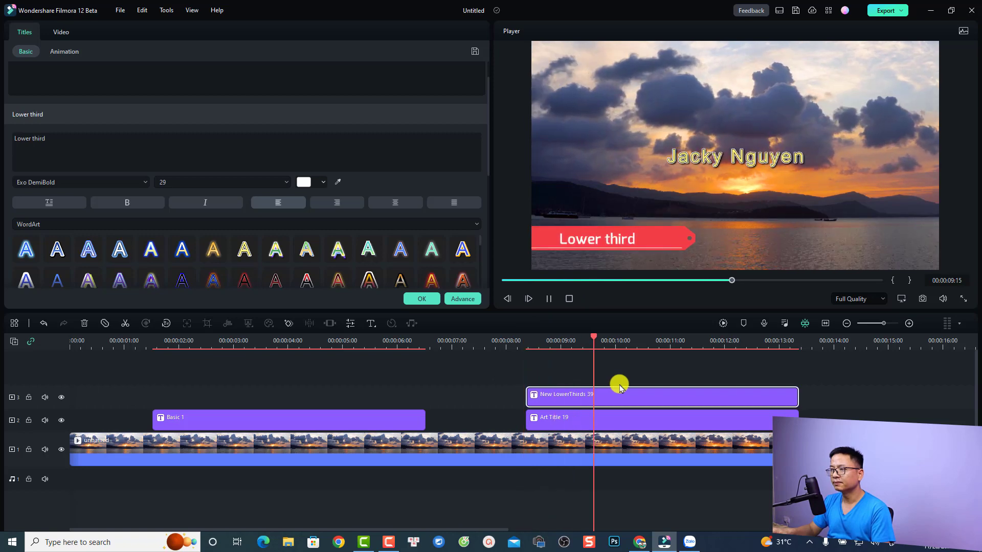
key("space")
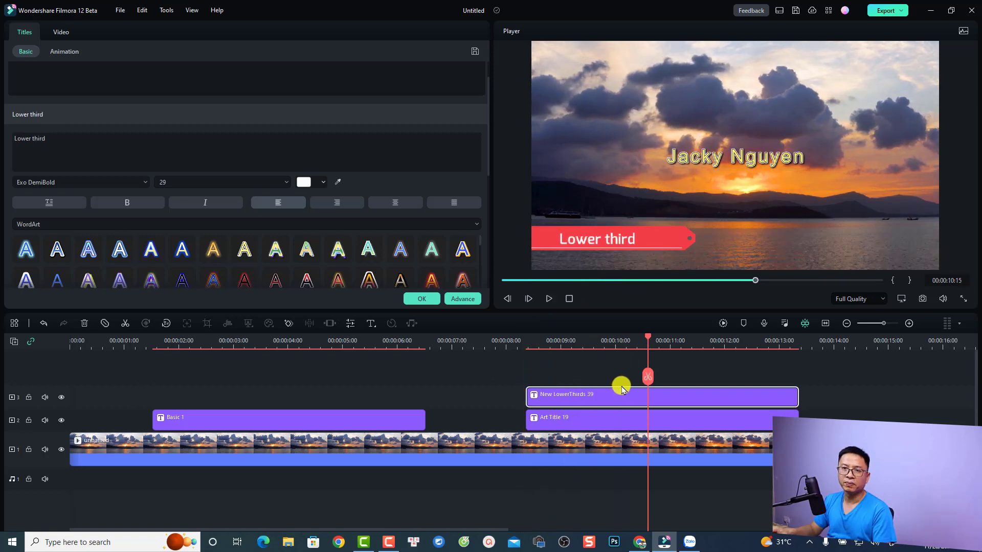